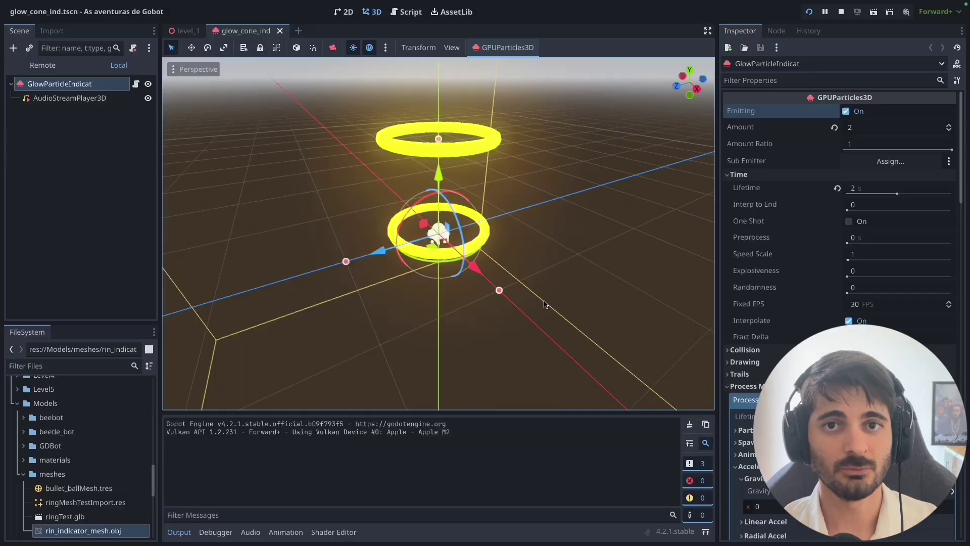
Orbit around the glowing yellow rings, then stop the running game
mouse_move(570, 300)
middle_down()
mouse_move(555, 302)
mouse_move(563, 278)
middle_up()
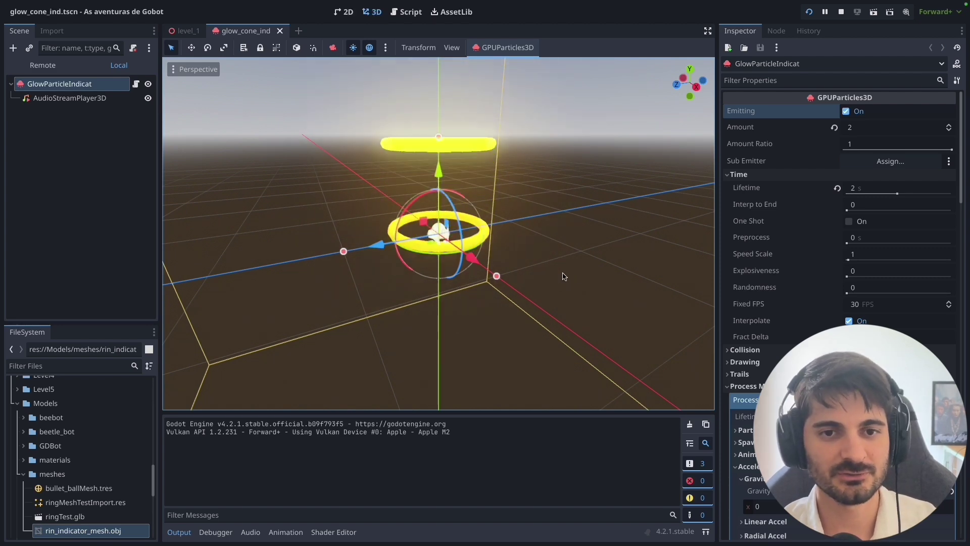
middle_drag(556, 284, 505, 301)
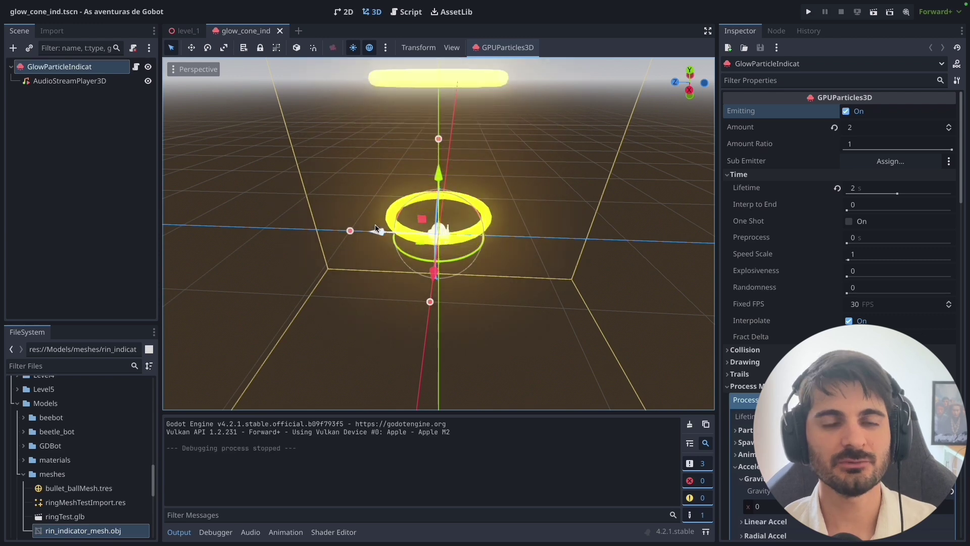
key(super+period)
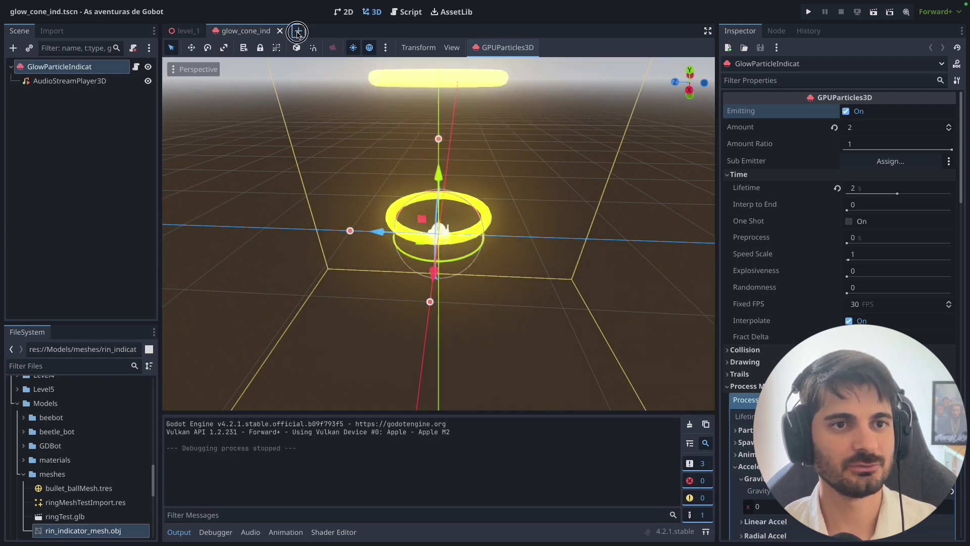
Create a new scene with a GPUParticles3D root node, found by searching 'part'
click(298, 31)
click(56, 133)
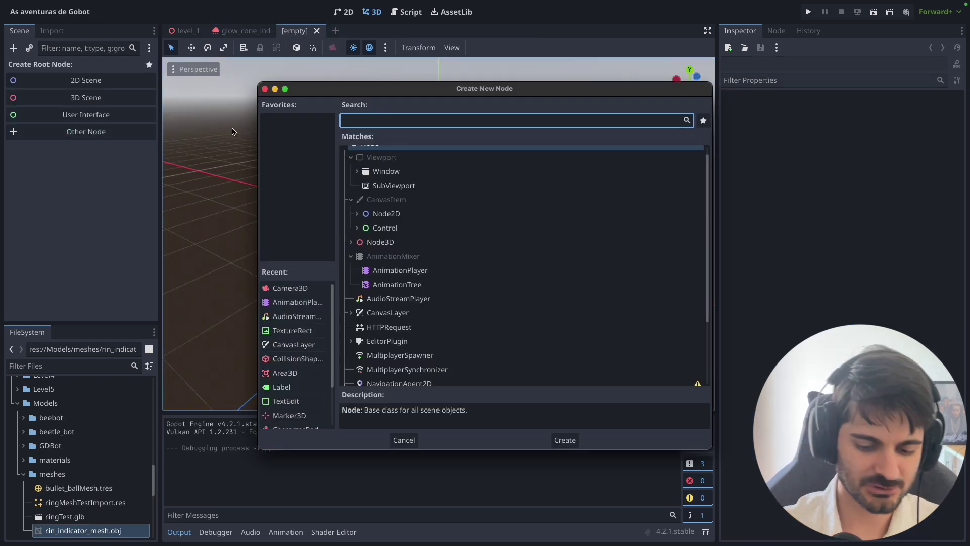
text(part)
scroll(419, 254, down, 3)
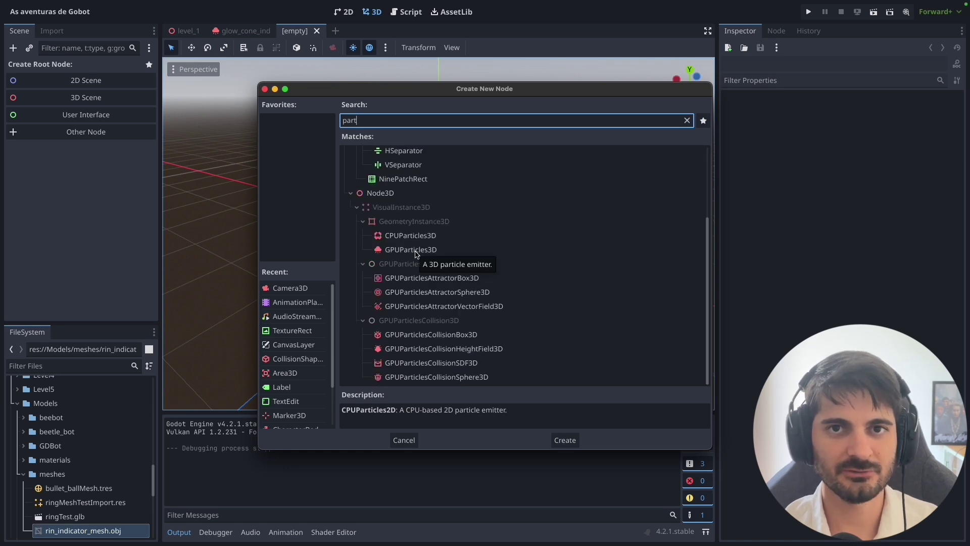
click(424, 254)
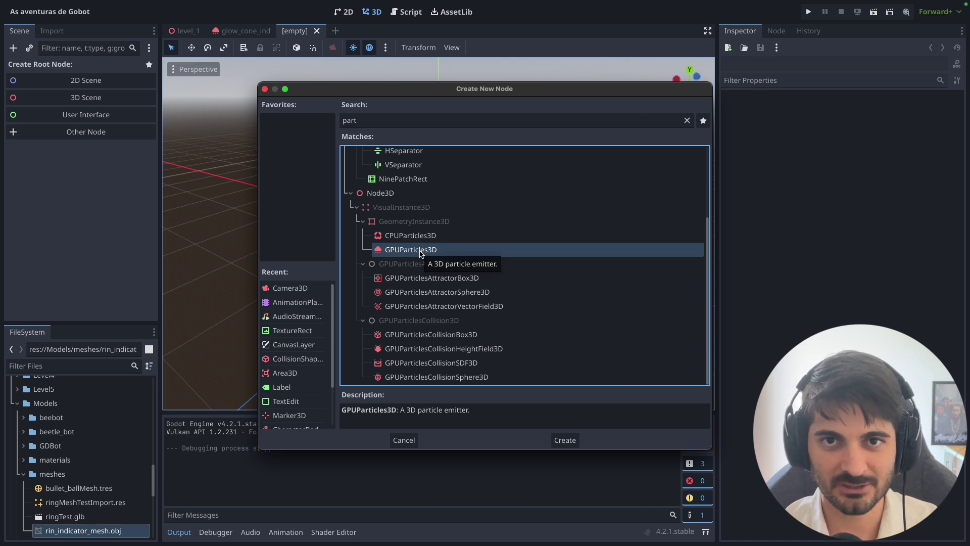
click(417, 241)
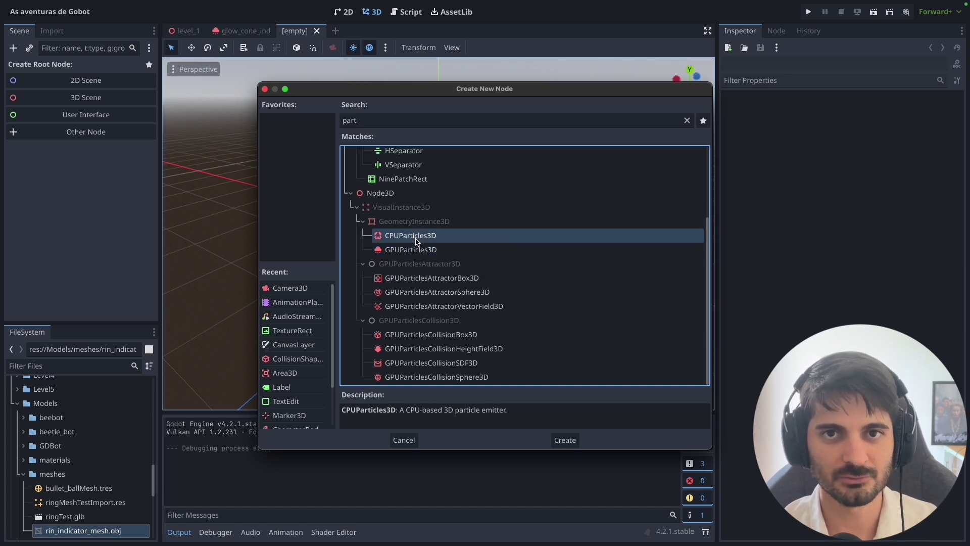
click(418, 251)
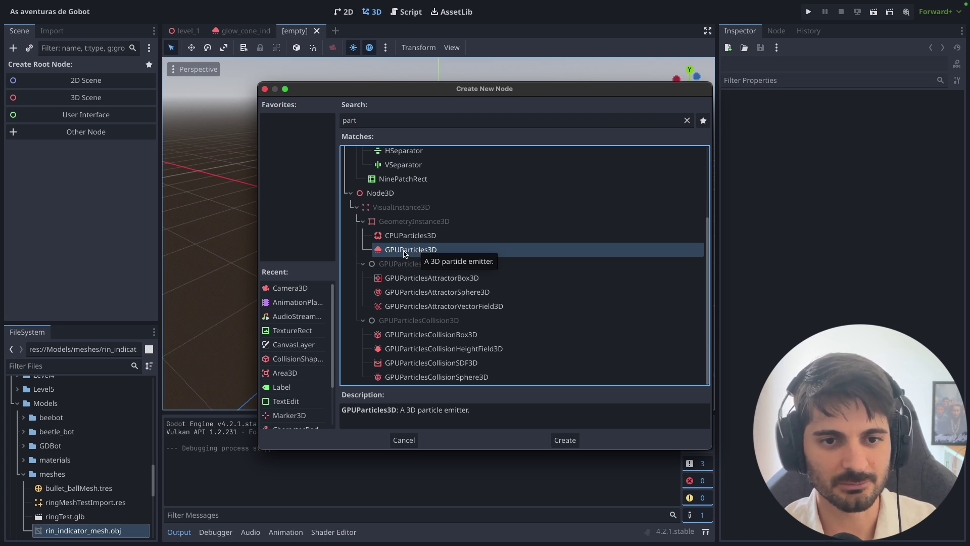
double_click(404, 252)
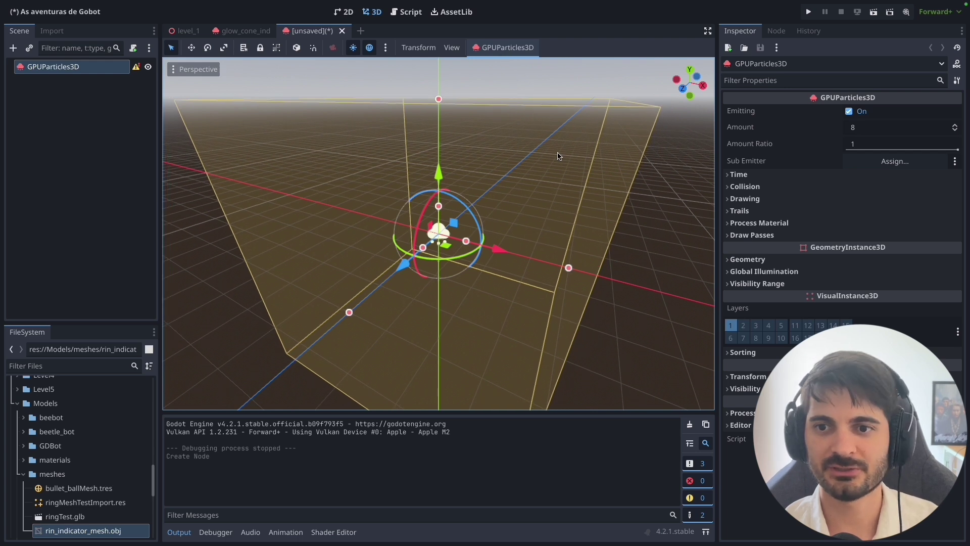
scroll(572, 184, down, 3)
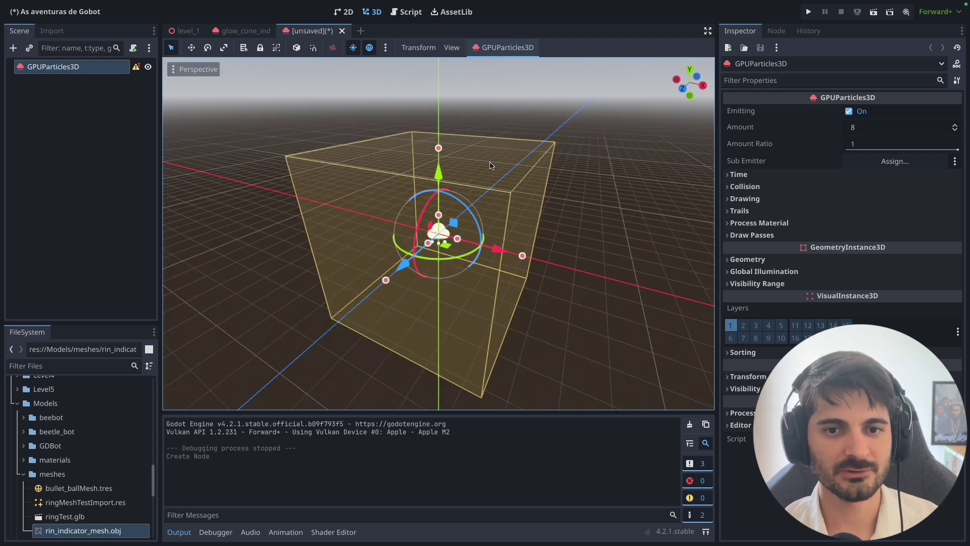
drag(599, 225, 468, 172)
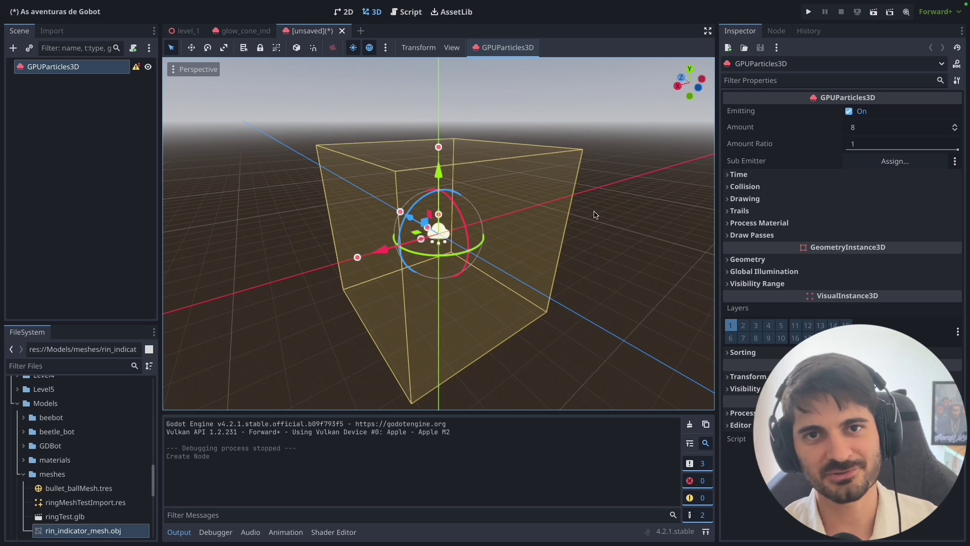
middle_drag(597, 216, 430, 260)
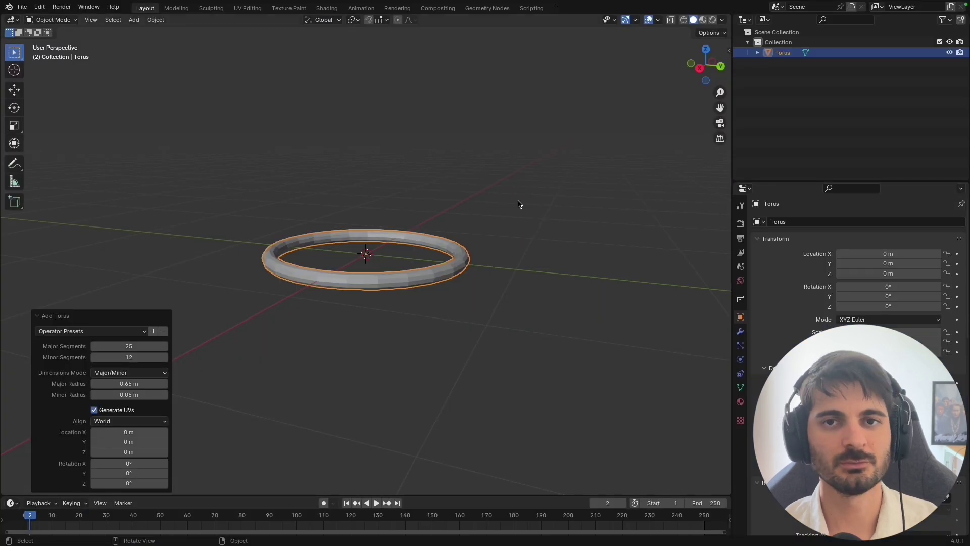
middle_drag(517, 201, 547, 213)
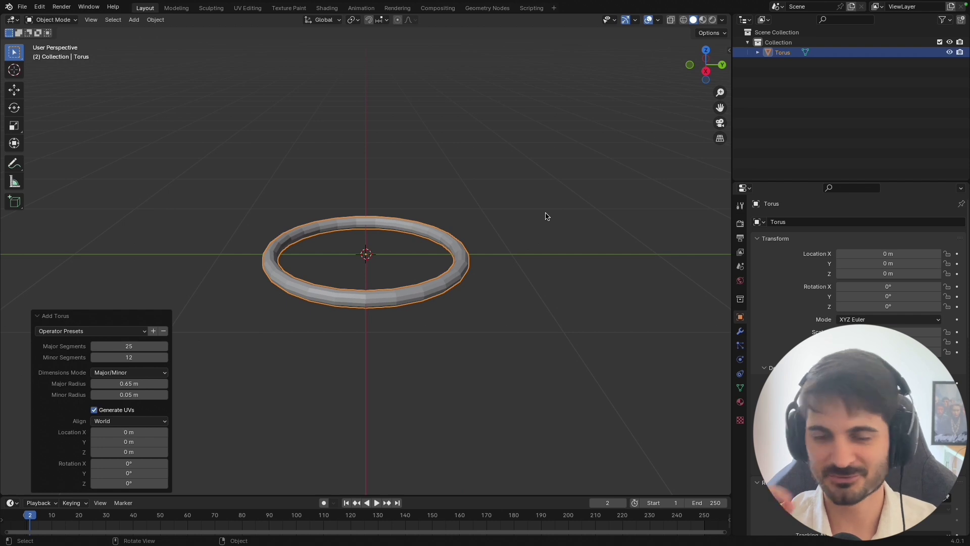
Add a torus in Blender with 0.8 m major radius and 13 minor segments
click(131, 21)
mouse_move(162, 31)
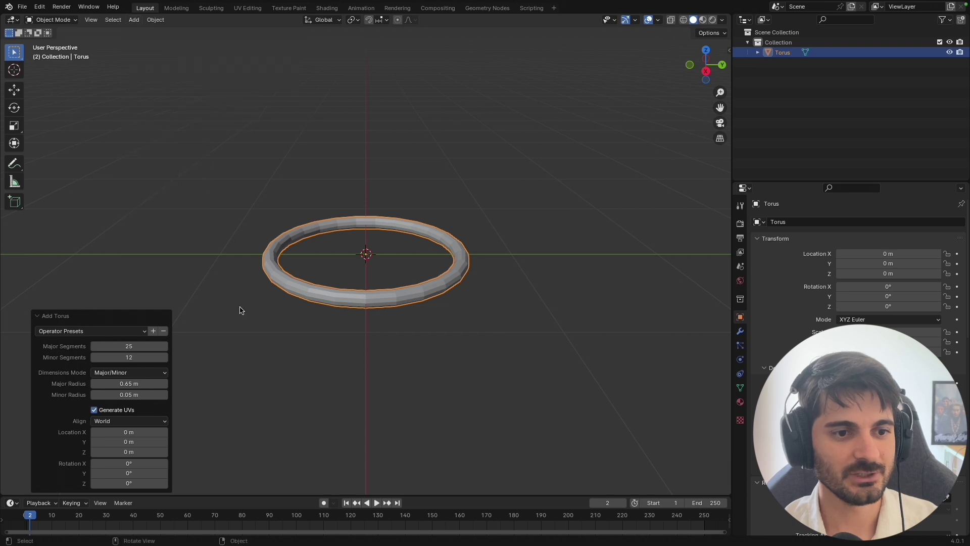
middle_drag(338, 332, 459, 355)
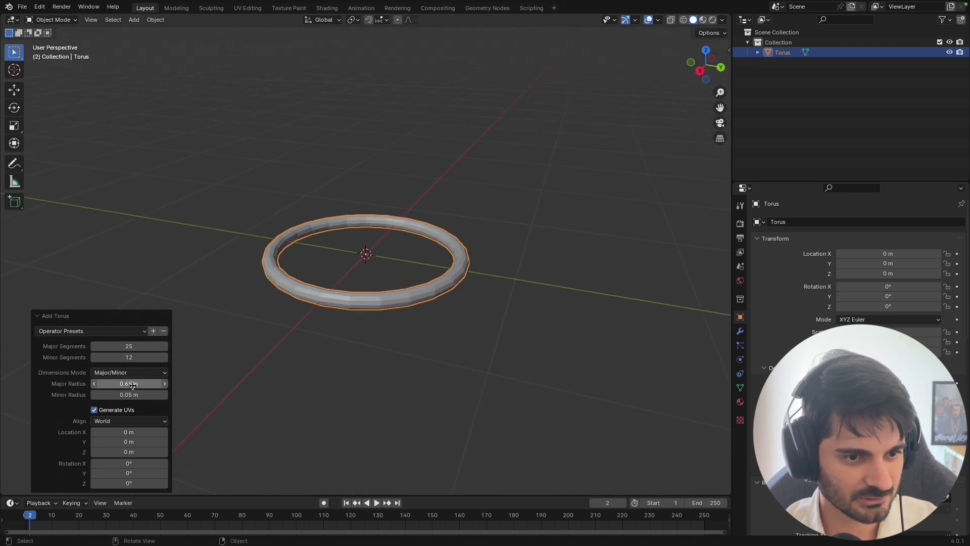
mouse_move(133, 384)
mouse_down()
mouse_move(157, 384)
mouse_move(126, 384)
mouse_move(152, 357)
mouse_move(136, 358)
mouse_up()
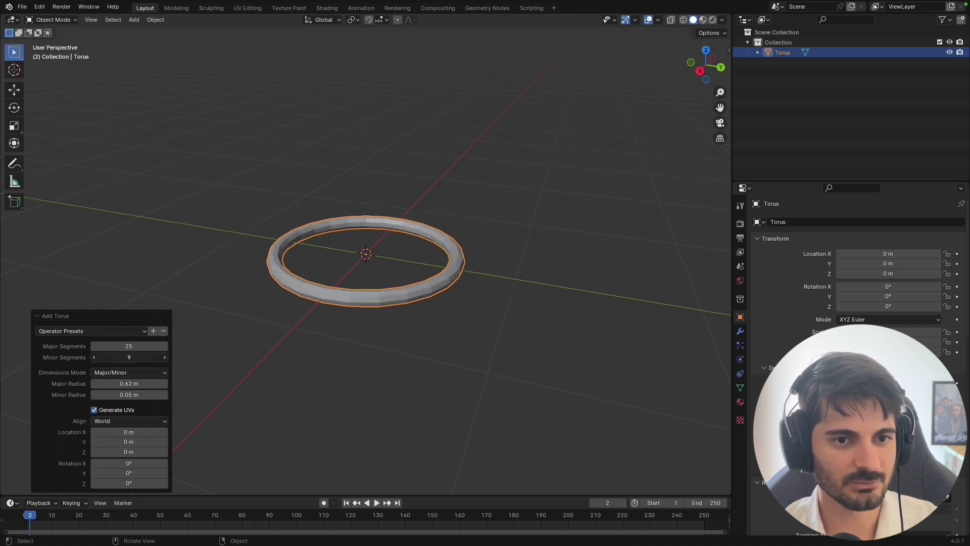
middle_drag(456, 344, 354, 354)
drag(129, 384, 151, 384)
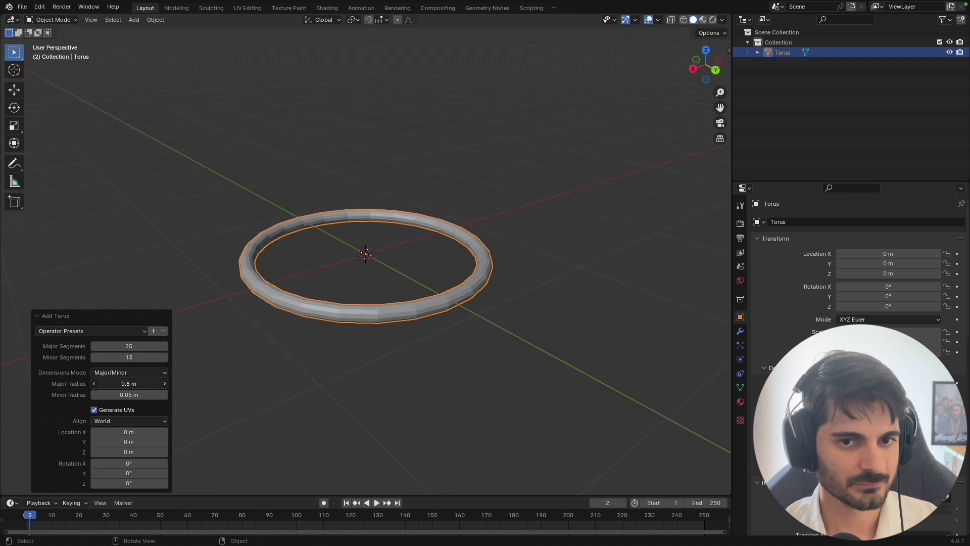
mouse_move(403, 370)
middle_down()
mouse_move(387, 401)
mouse_move(374, 402)
middle_up()
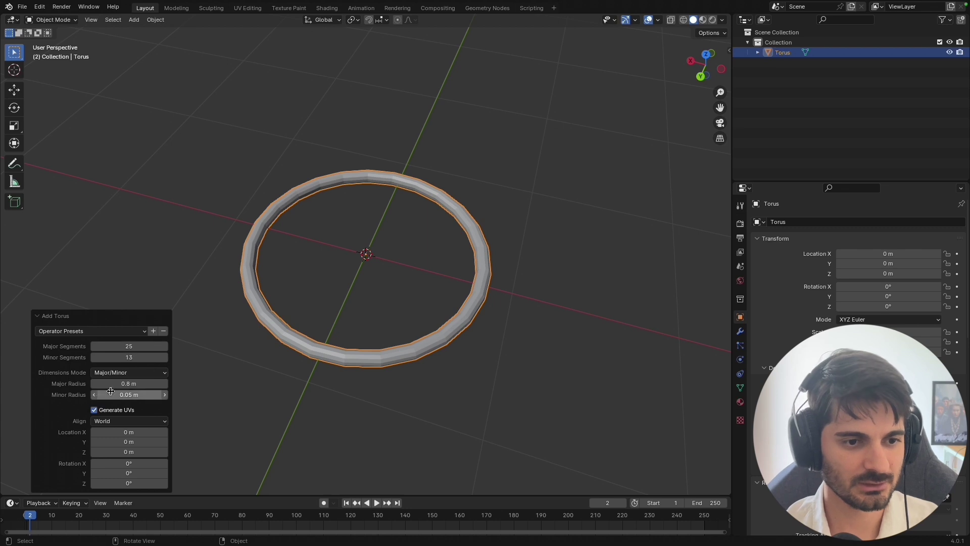
middle_drag(181, 344, 234, 368)
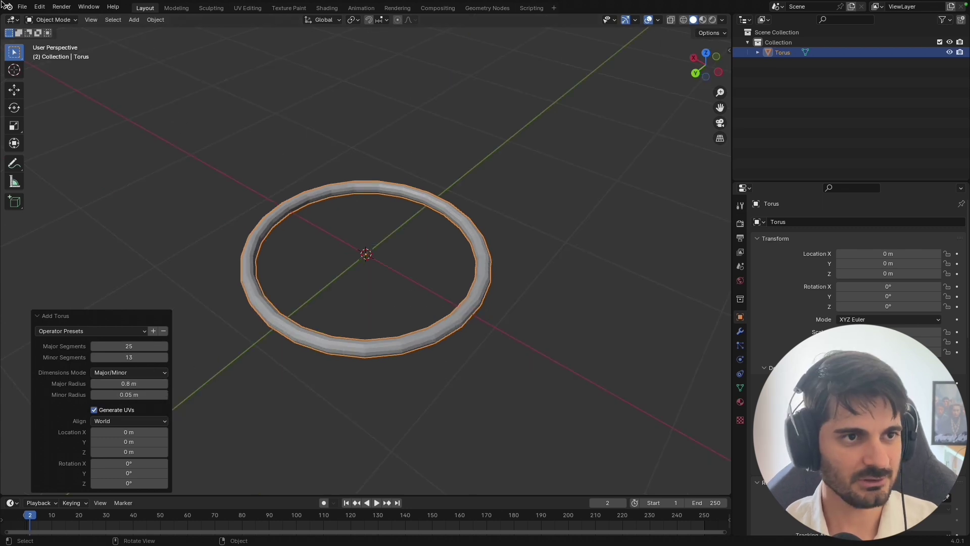
Export the ring as Wavefront OBJ named ringv2.obj
click(39, 6)
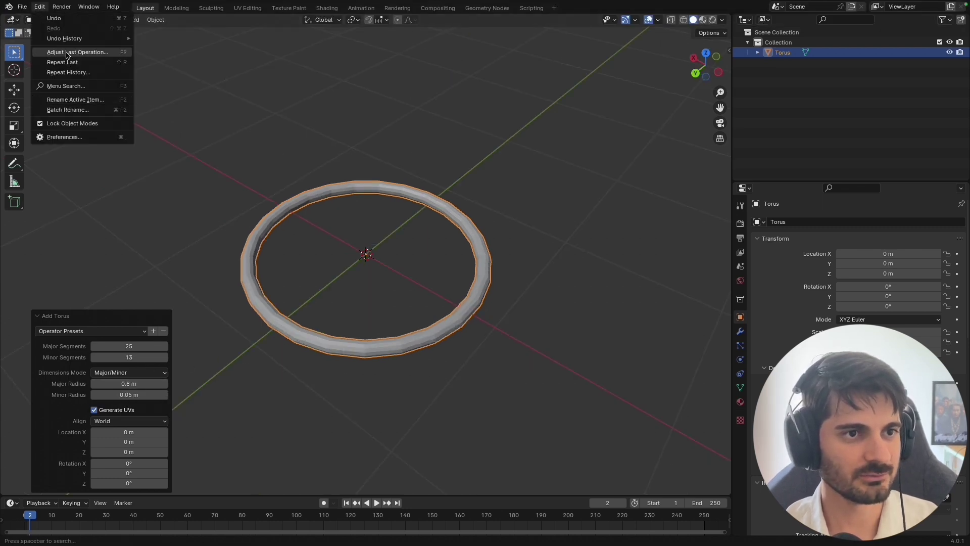
click(22, 6)
mouse_move(90, 164)
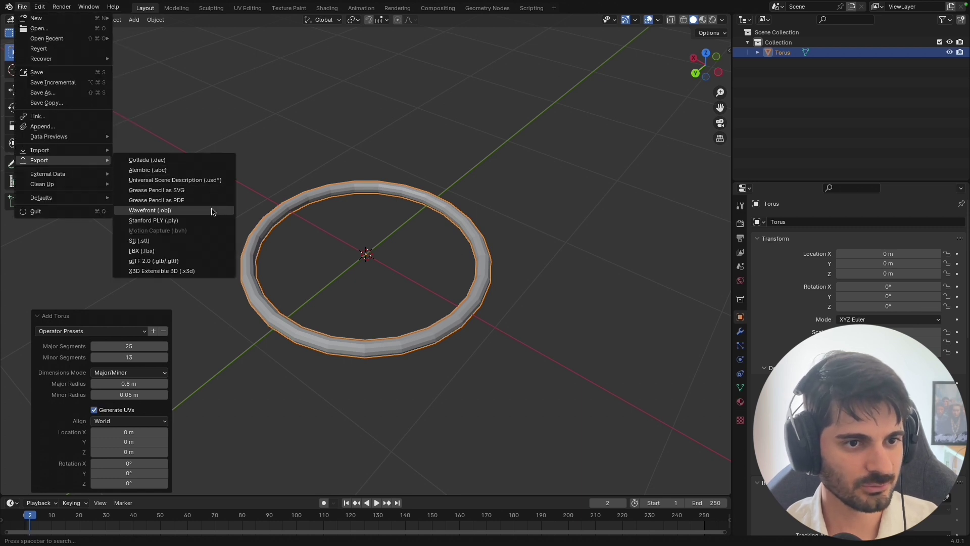
click(212, 211)
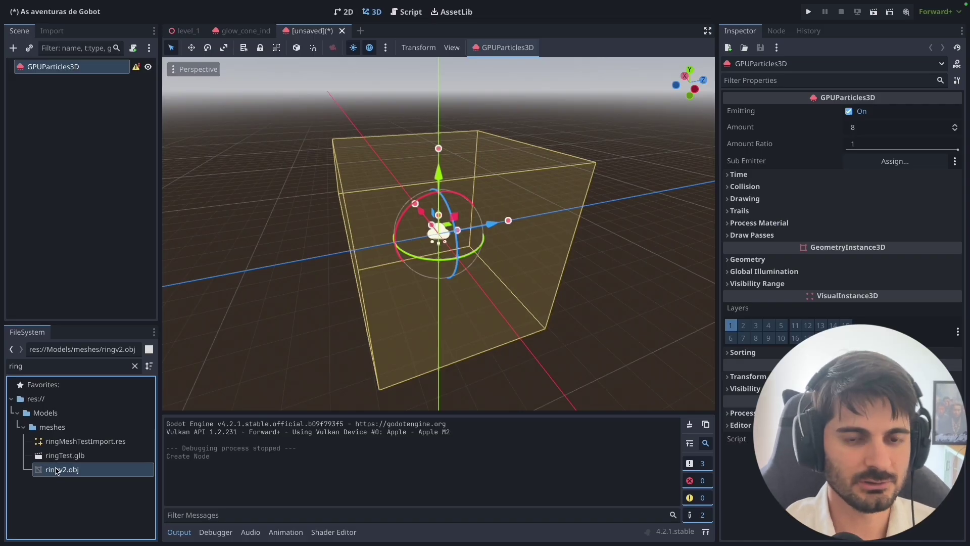
Rename the new scene's GPUParticles3D root node to RingINdV2
double_click(57, 471)
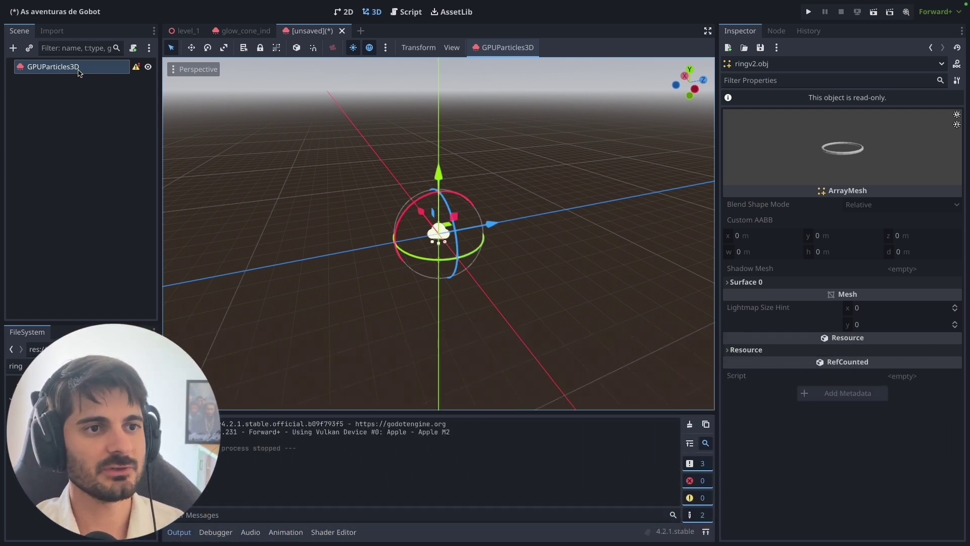
double_click(78, 70)
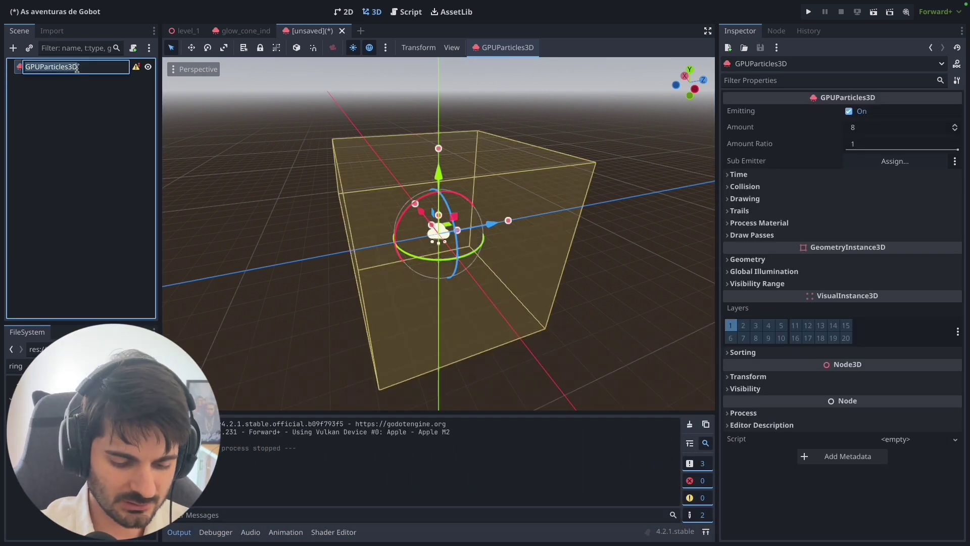
text(RingINdV2)
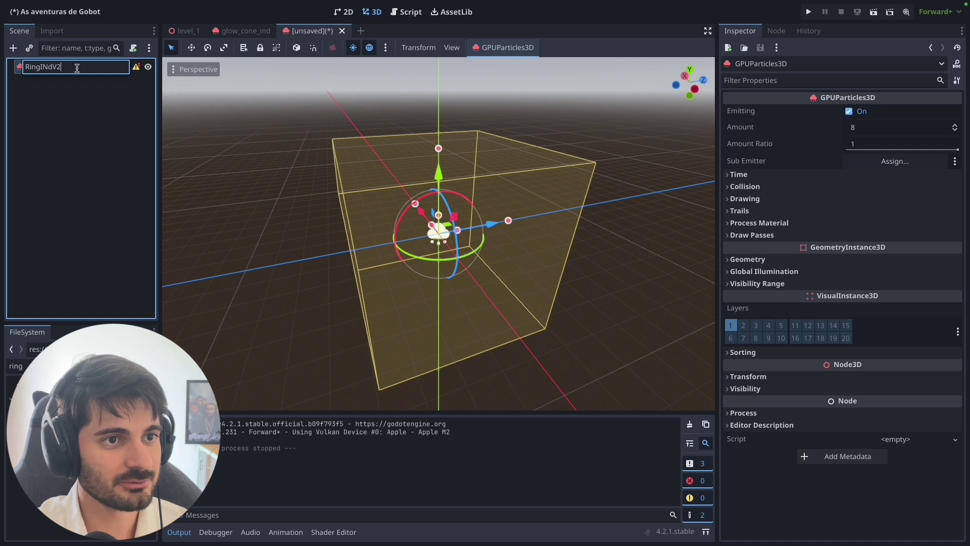
key(Return)
right_click(68, 71)
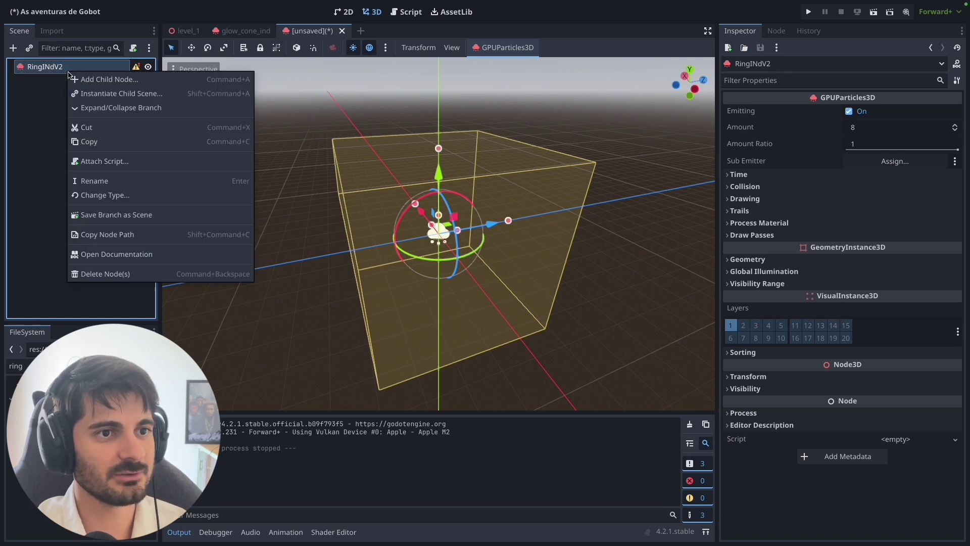
click(131, 111)
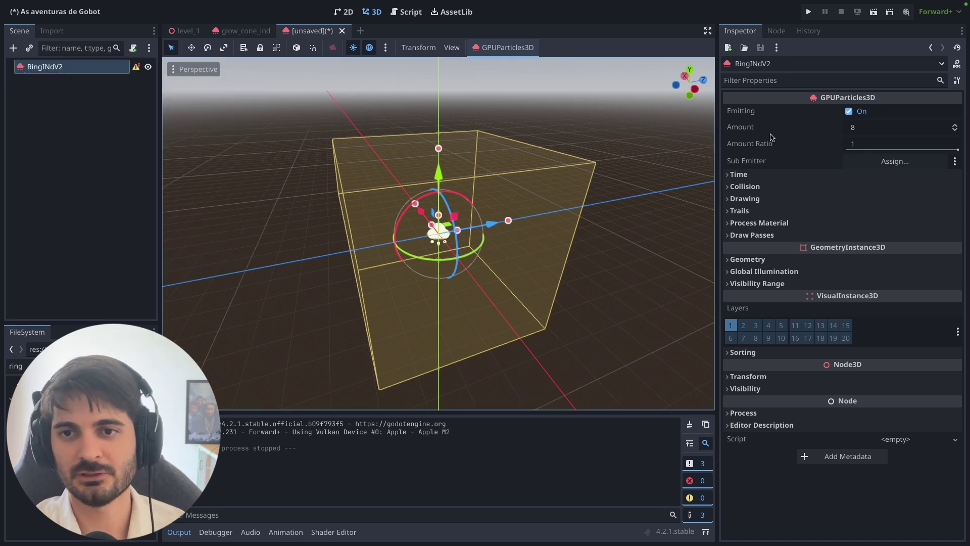
Set the particle Amount to 2 and Lifetime to 2 seconds
drag(719, 119, 661, 123)
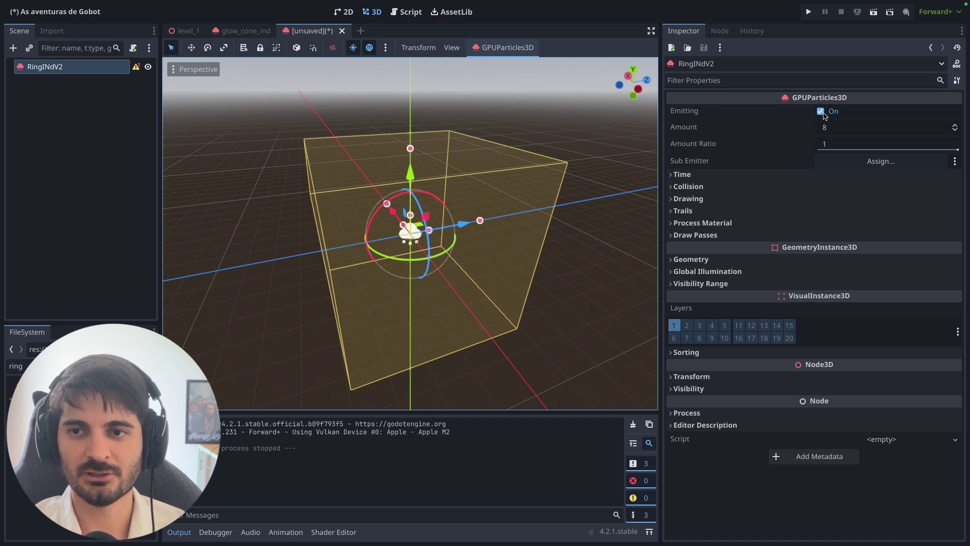
click(869, 131)
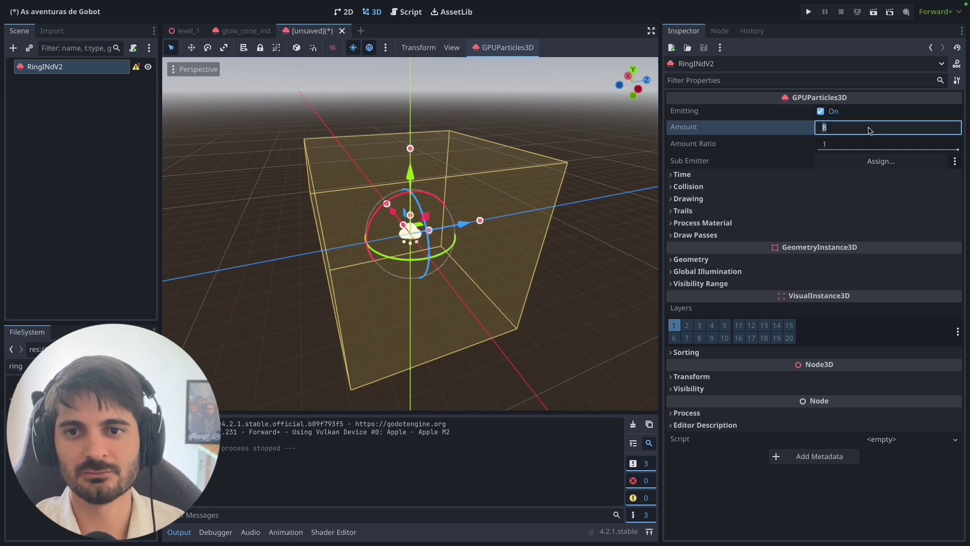
click(678, 176)
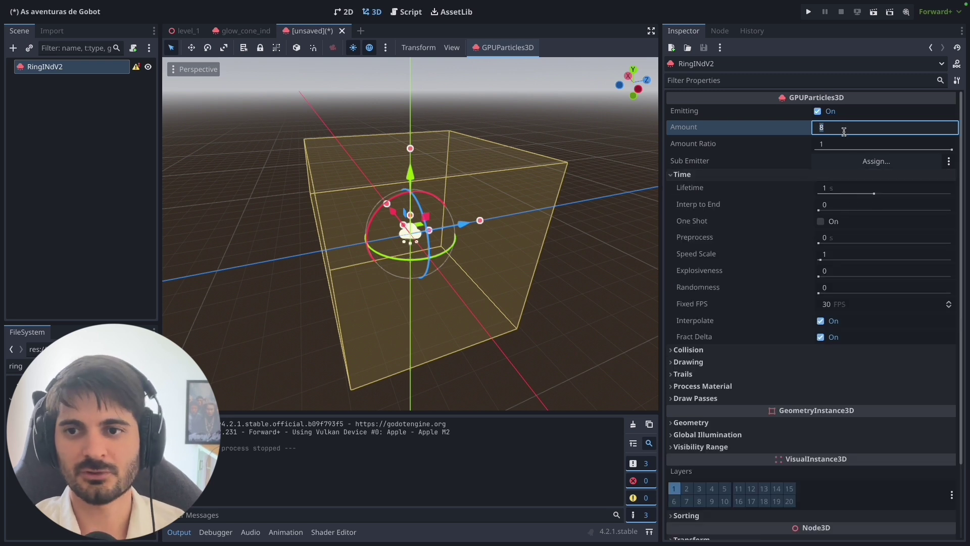
text(2)
click(838, 188)
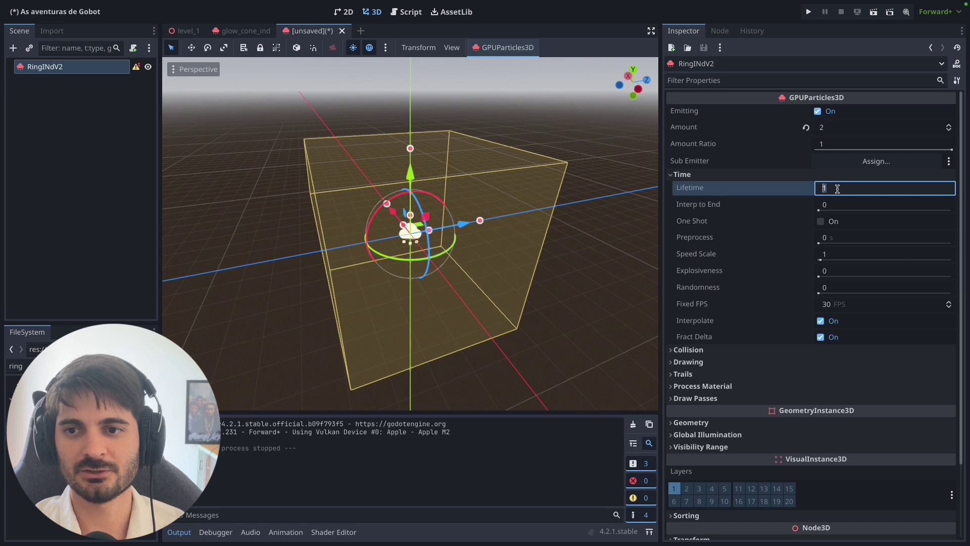
text(2)
key(Return)
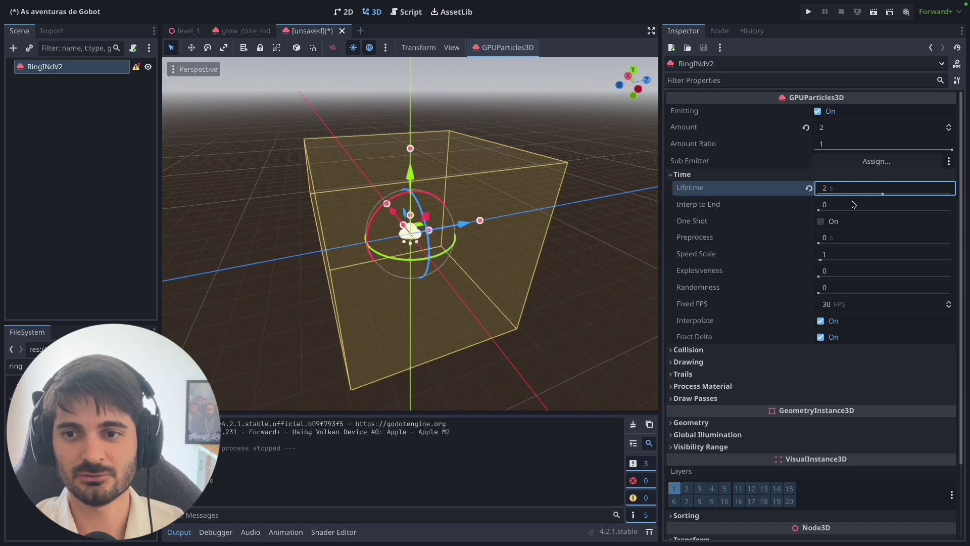
Set the particles' Fixed FPS to 60
scroll(845, 192, down, 2)
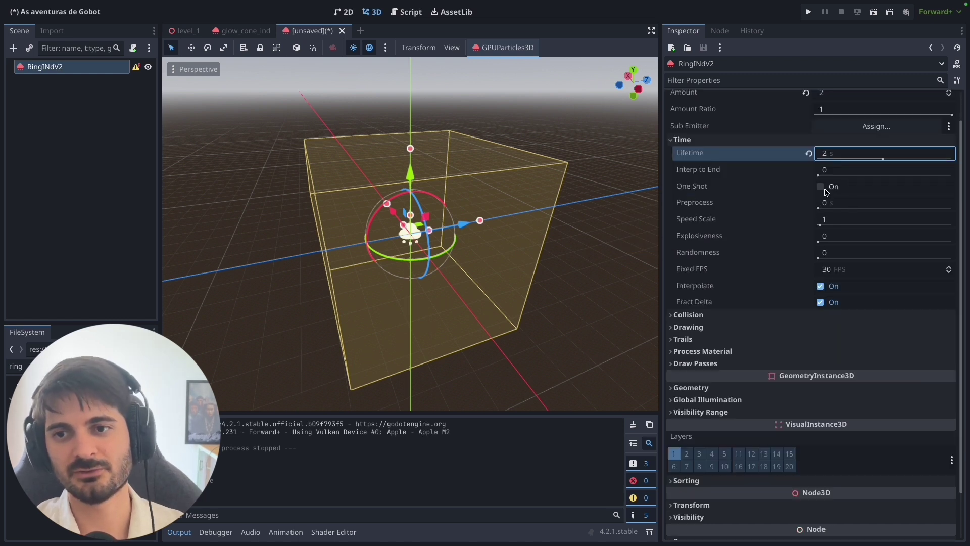
scroll(834, 167, up, 1)
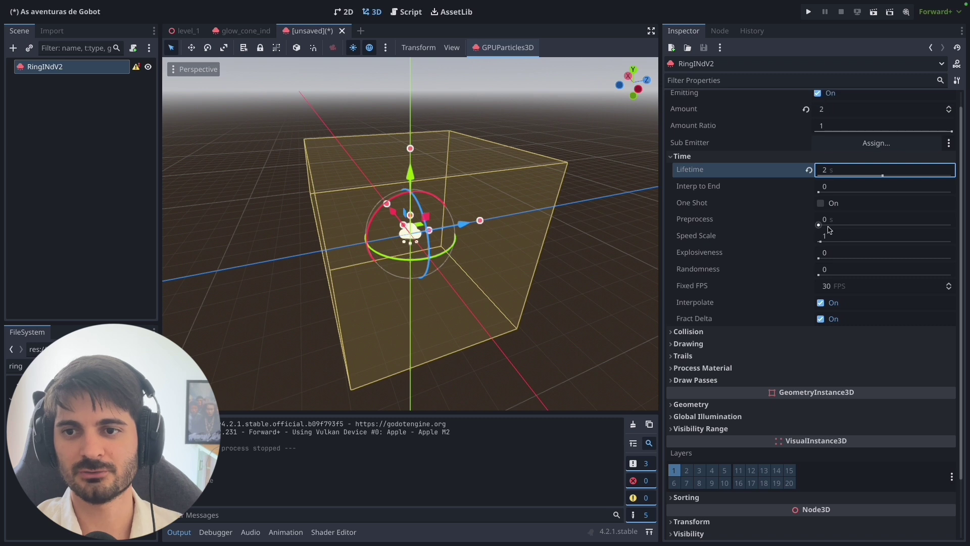
scroll(847, 212, down, 1)
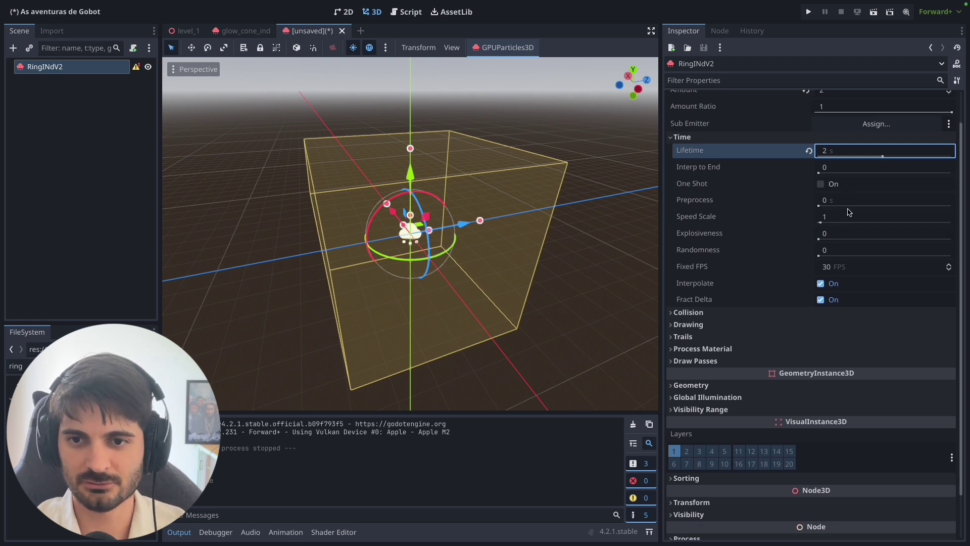
scroll(849, 233, down, 1)
click(850, 245)
text(60)
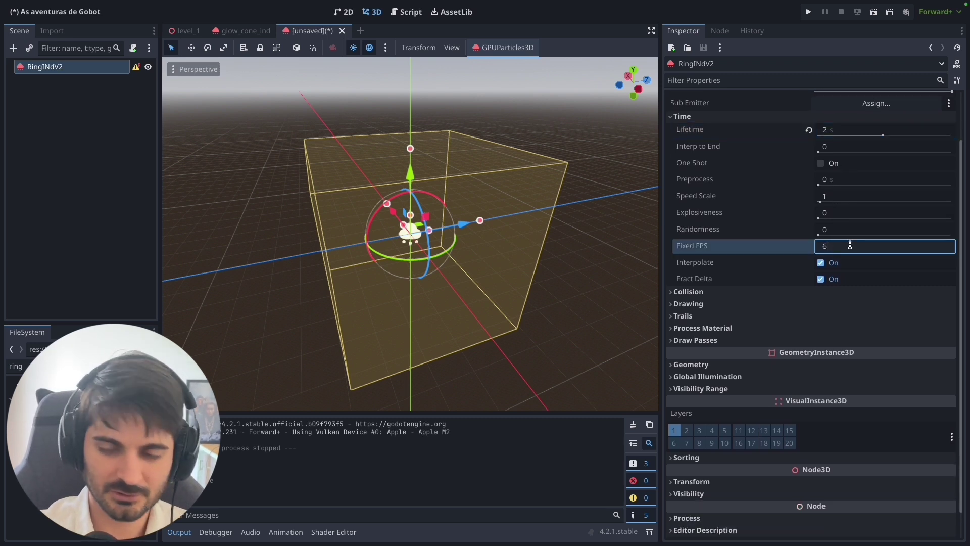
key(Return)
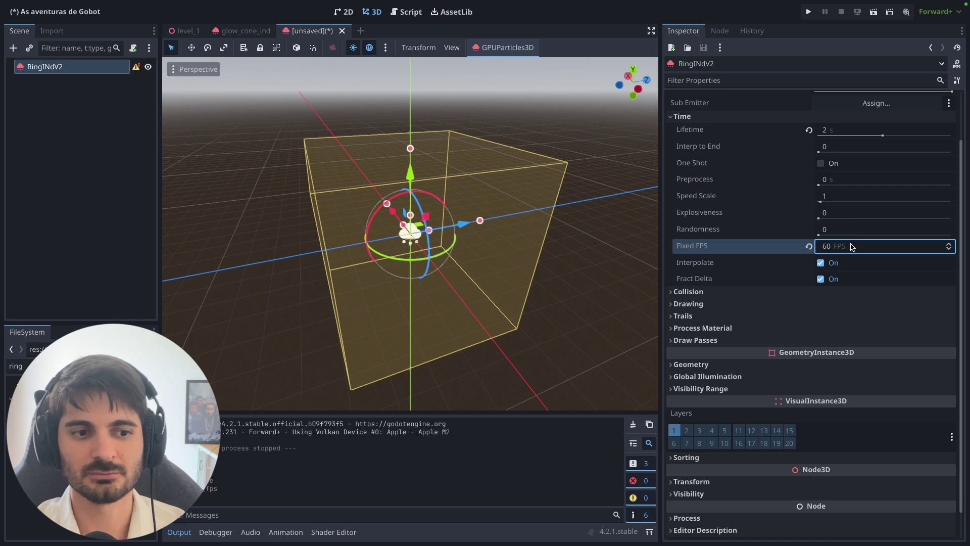
Expand the Process Material section of the emitter
scroll(849, 247, down, 1)
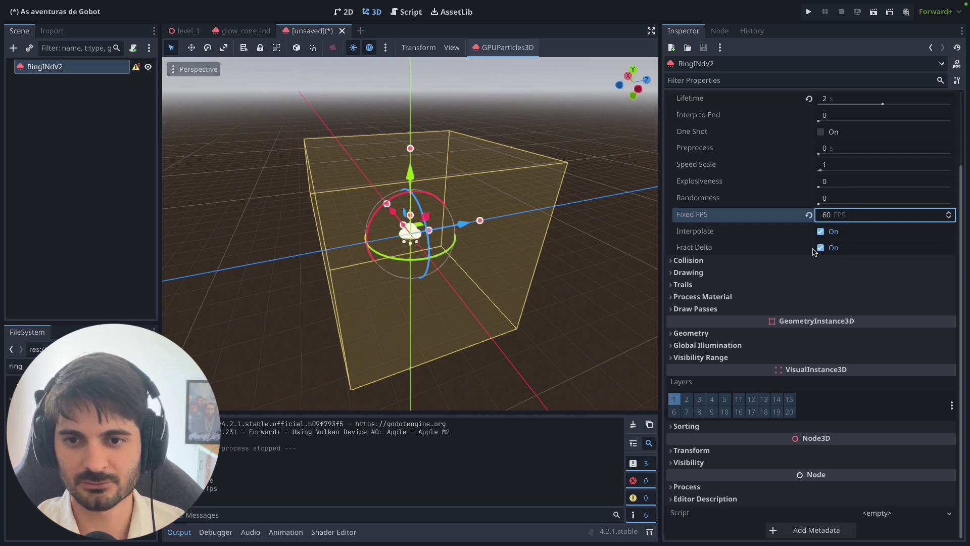
click(675, 274)
click(673, 273)
click(670, 285)
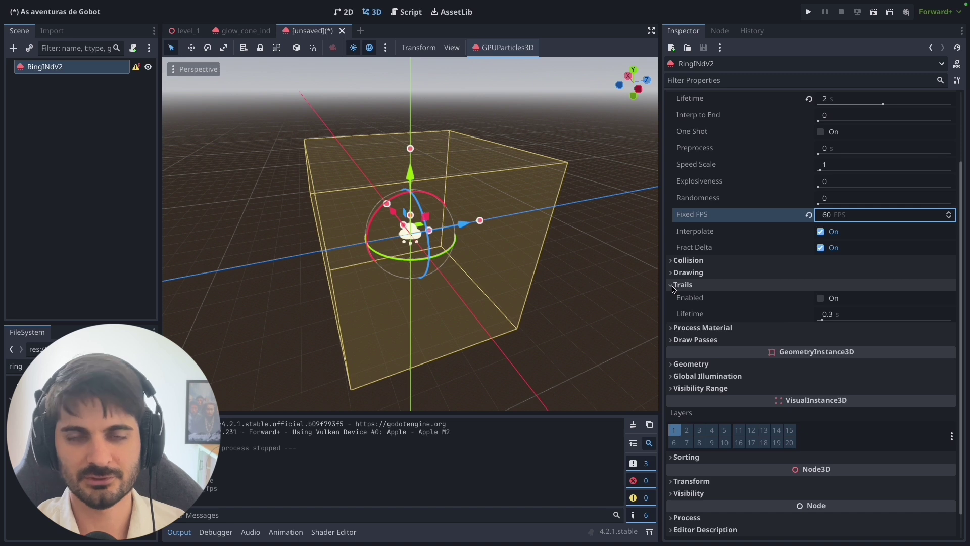
click(673, 286)
click(680, 297)
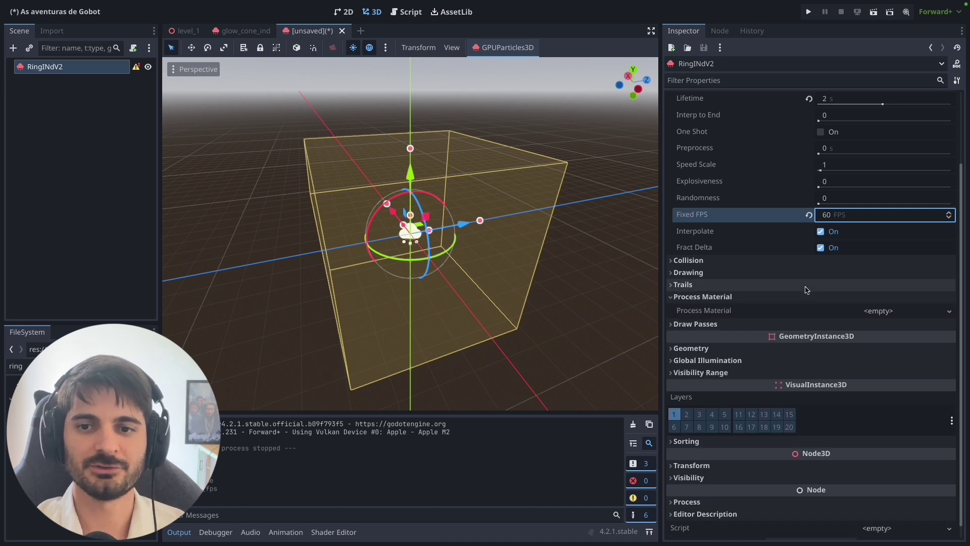
scroll(818, 293, down, 1)
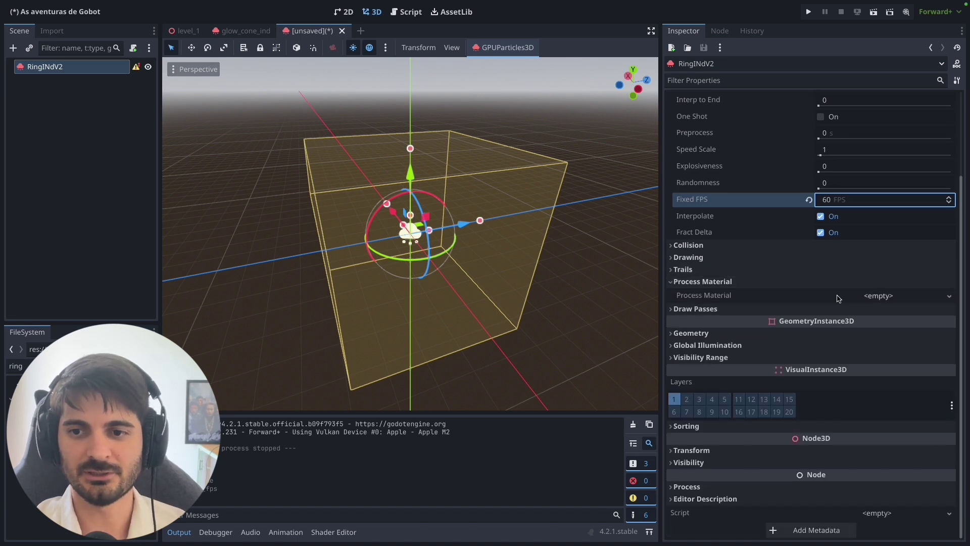
Assign a new ParticleProcessMaterial to RingINdV2 and expand Draw Passes
click(891, 300)
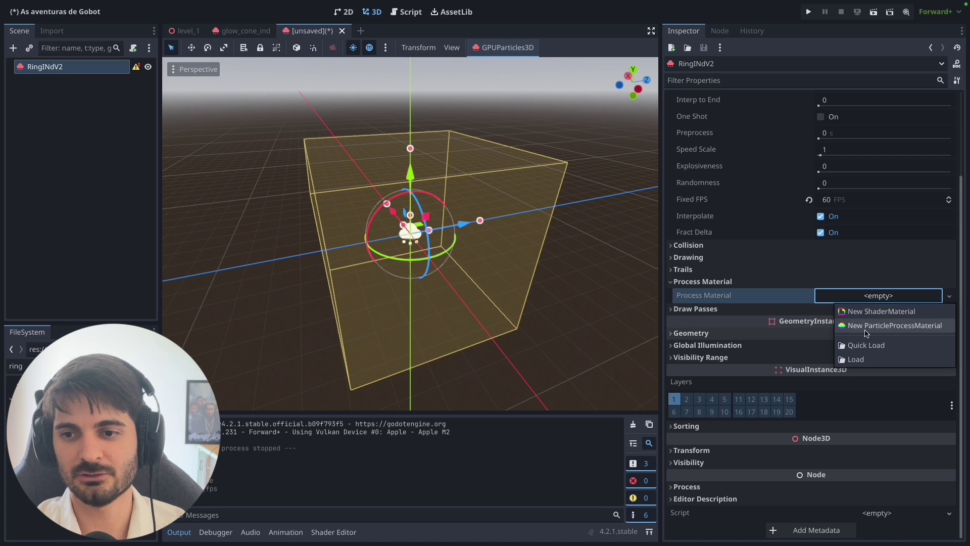
click(918, 330)
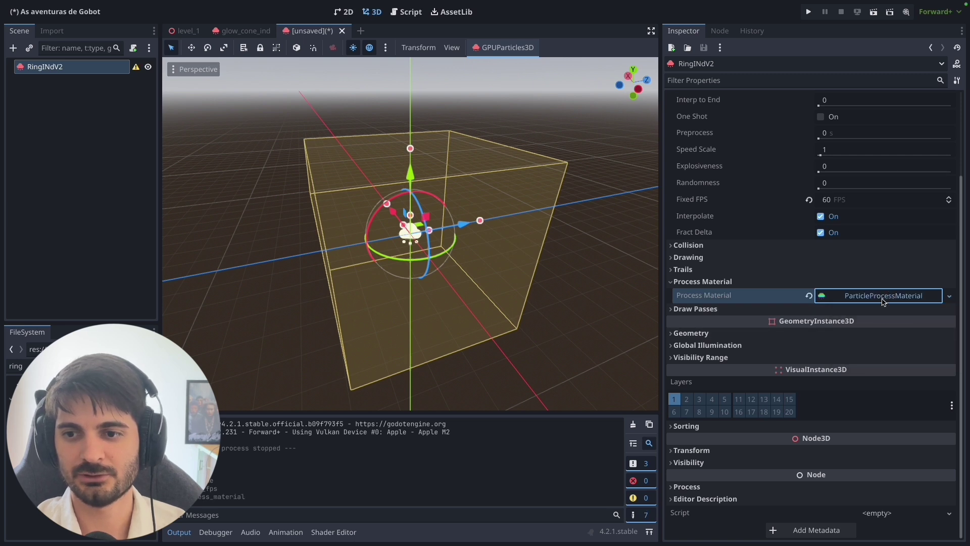
scroll(883, 302, down, 2)
scroll(883, 302, down, 1)
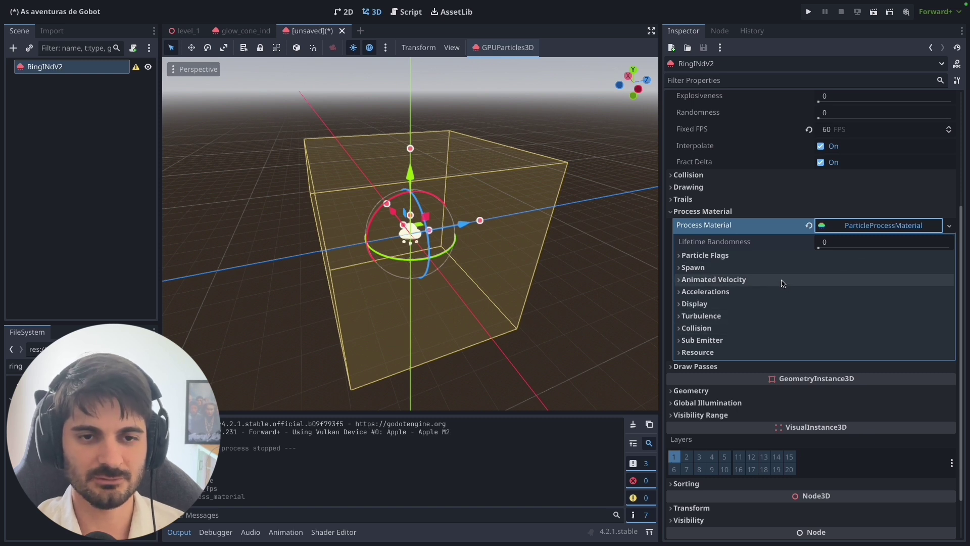
click(674, 368)
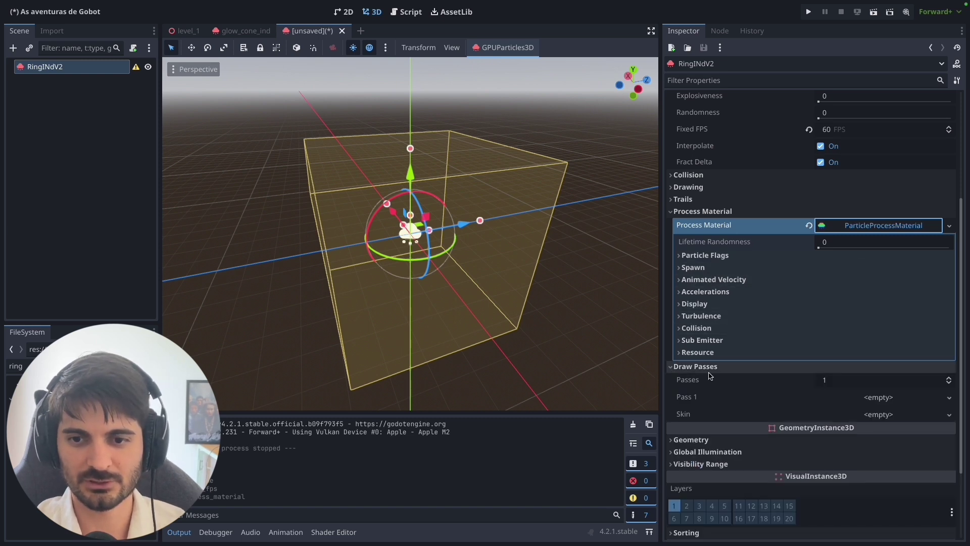
scroll(809, 373, down, 2)
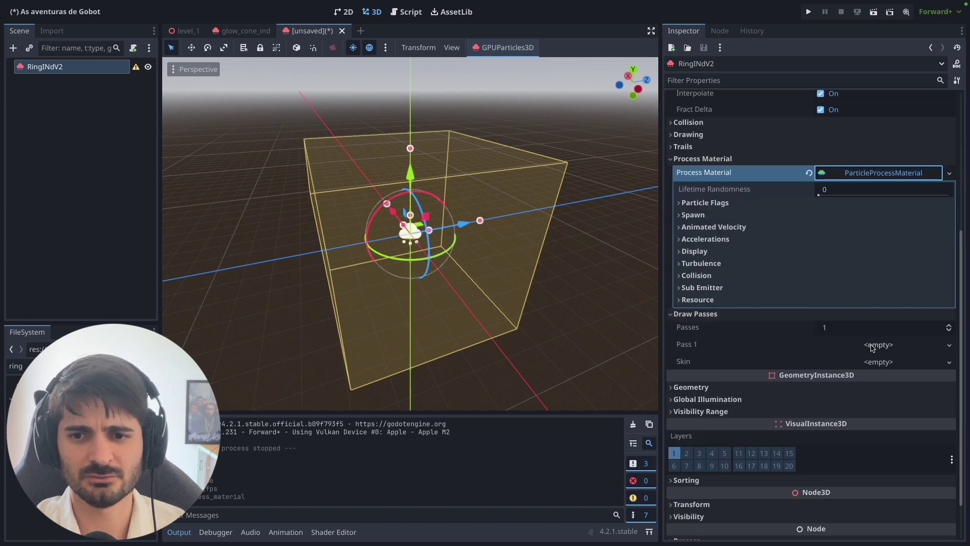
Quick Load Models/meshes/ringv2.obj into Draw Pass 1 and zoom to inspect the rings
click(873, 348)
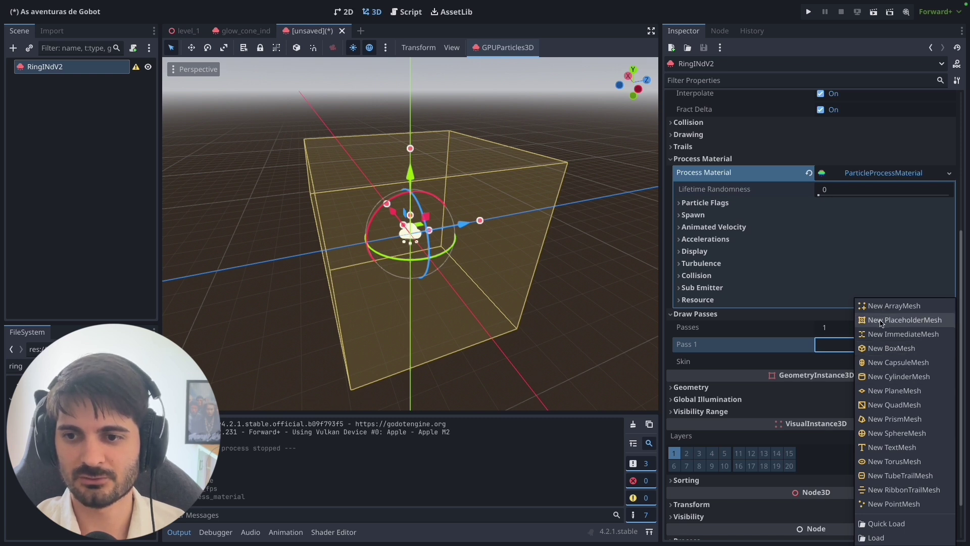
click(902, 526)
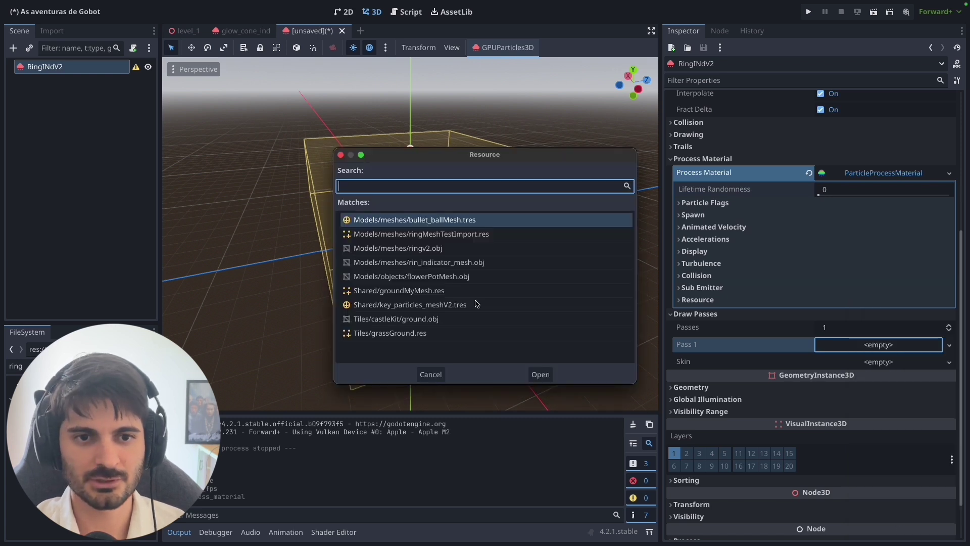
click(408, 249)
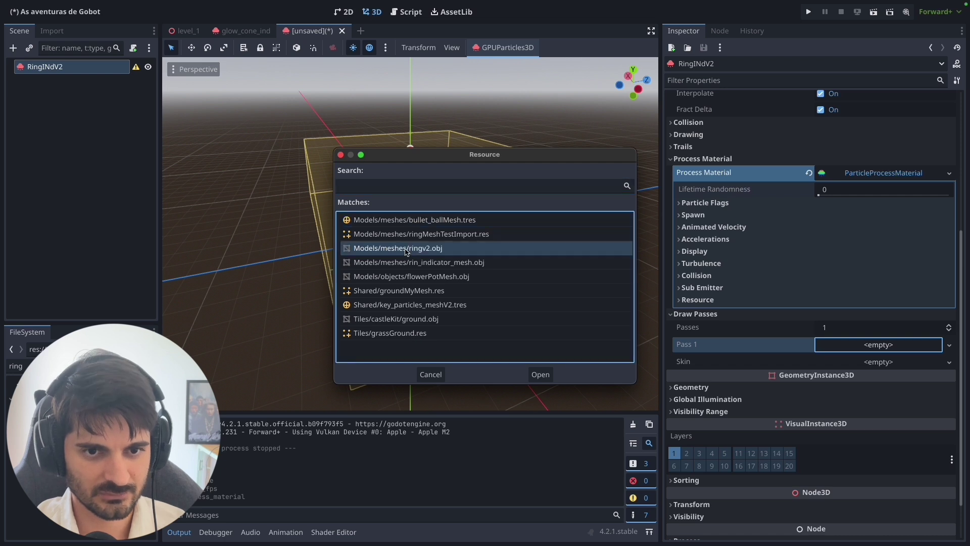
double_click(408, 250)
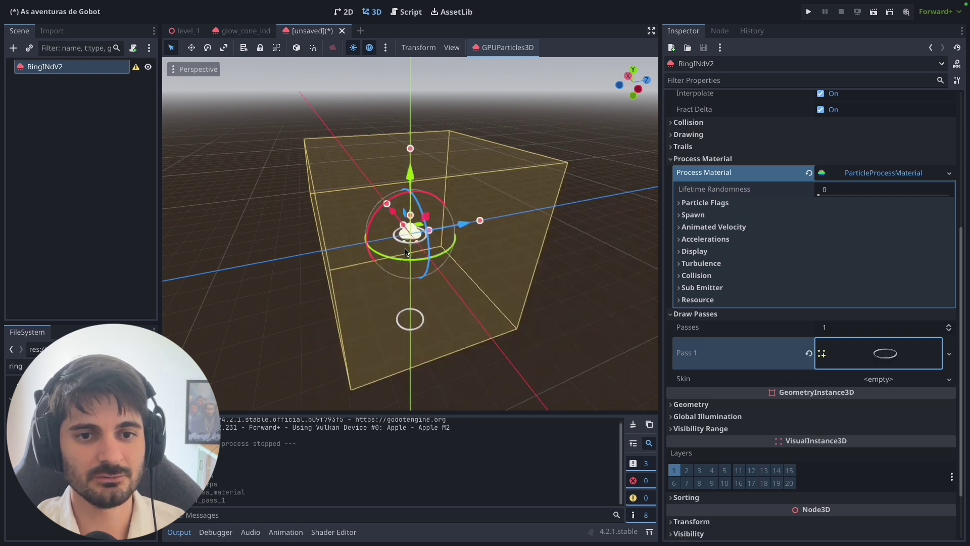
scroll(562, 286, down, 3)
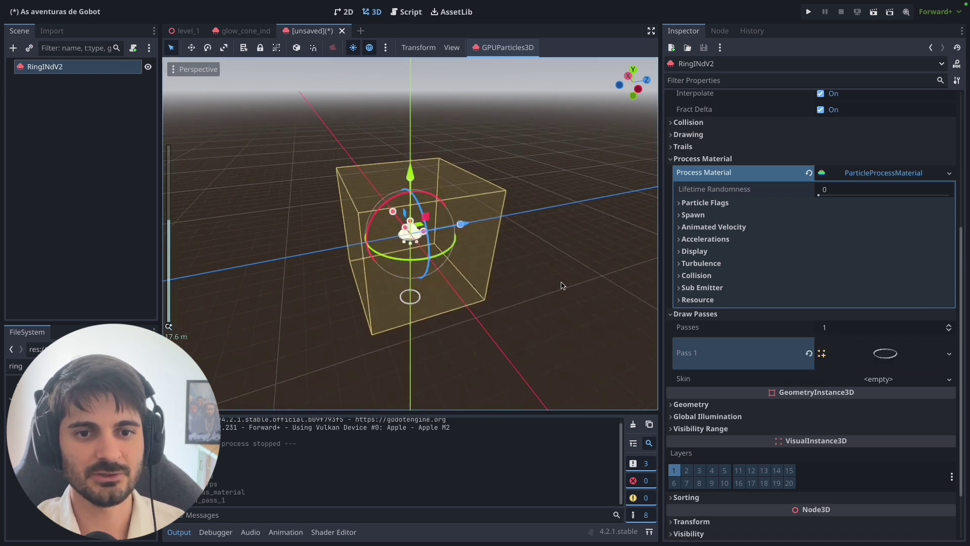
scroll(738, 335, down, 1)
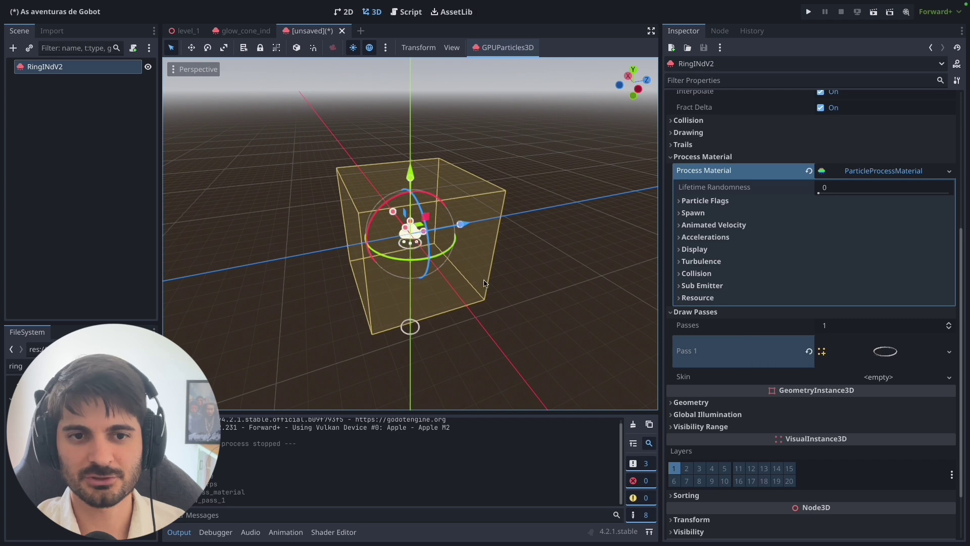
scroll(485, 283, up, 3)
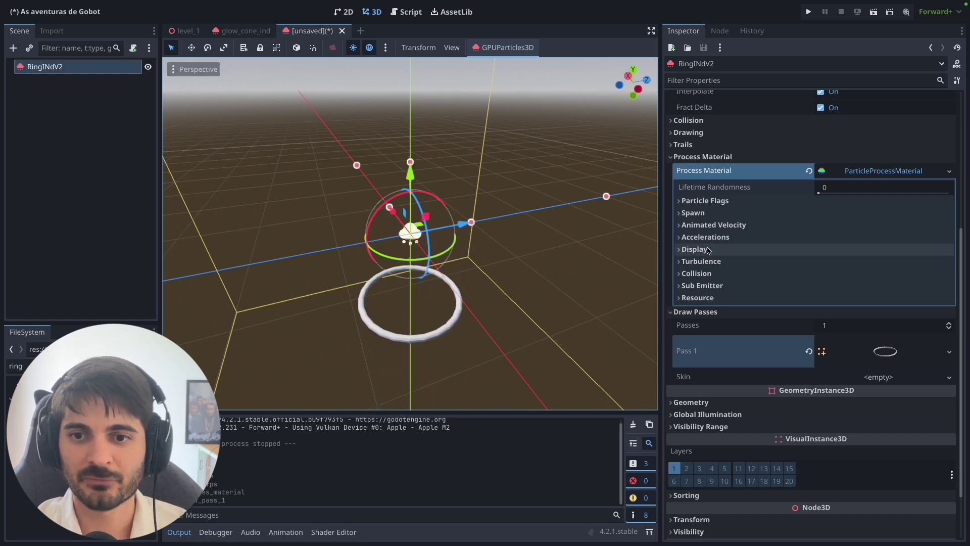
Set the process material's gravity y value to 1
click(680, 238)
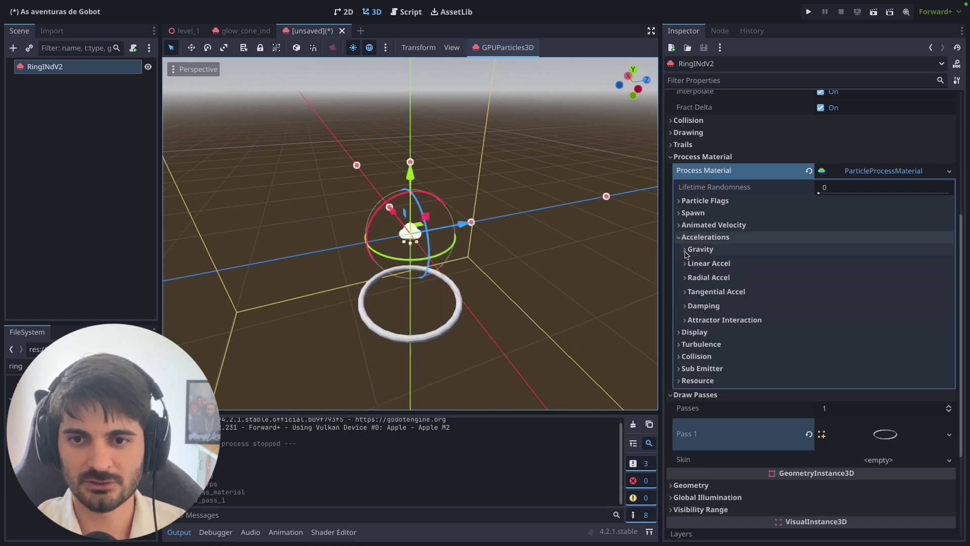
click(697, 249)
click(829, 281)
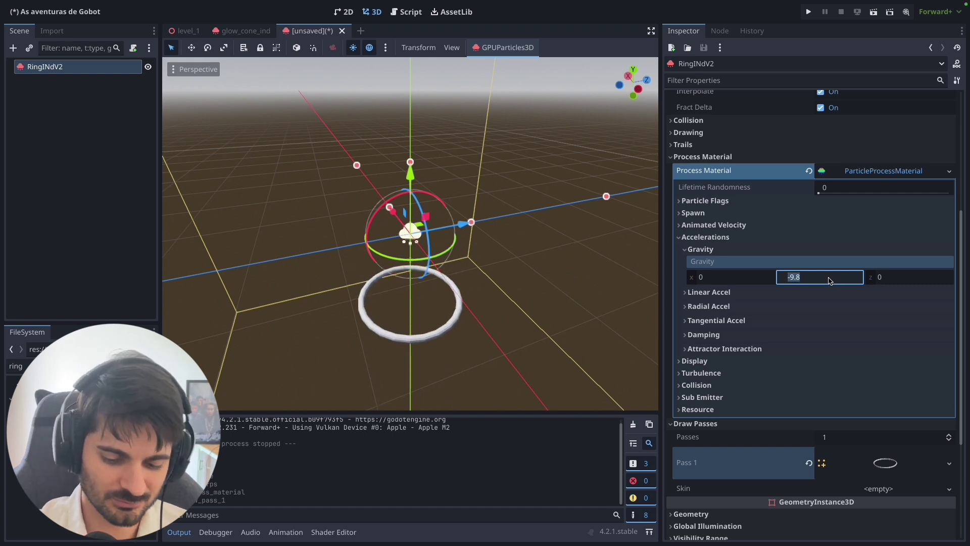
text(1)
key(Return)
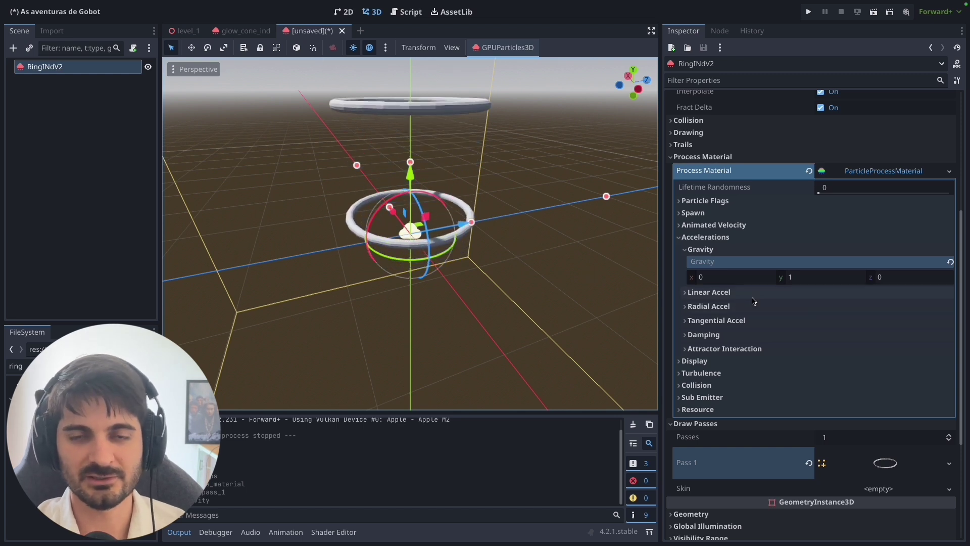
Check the linear and radial acceleration settings, then collapse Accelerations
click(701, 293)
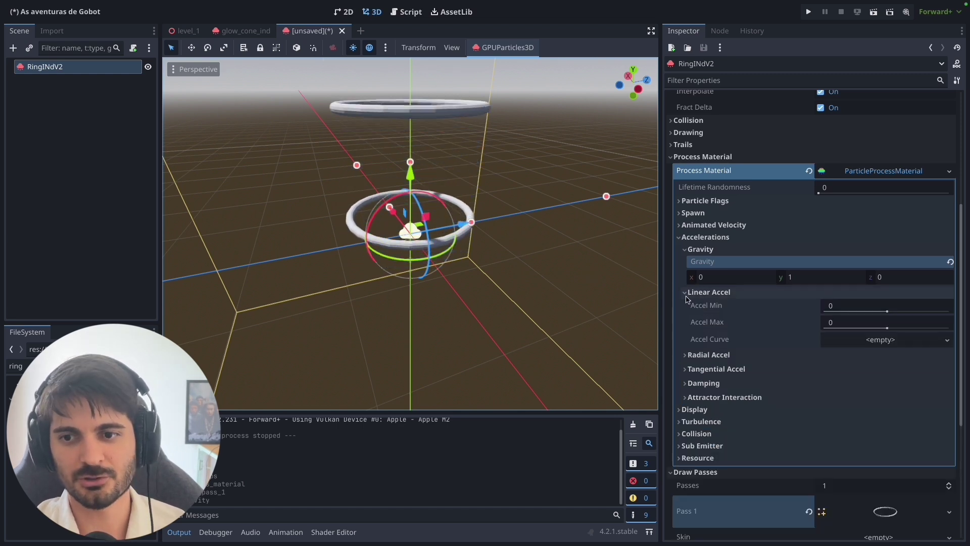
click(687, 355)
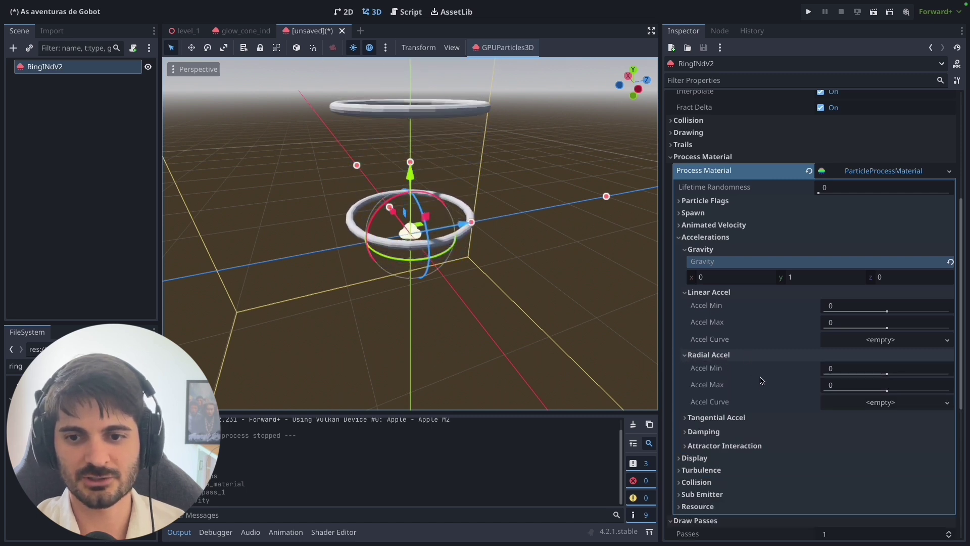
scroll(758, 366, down, 1)
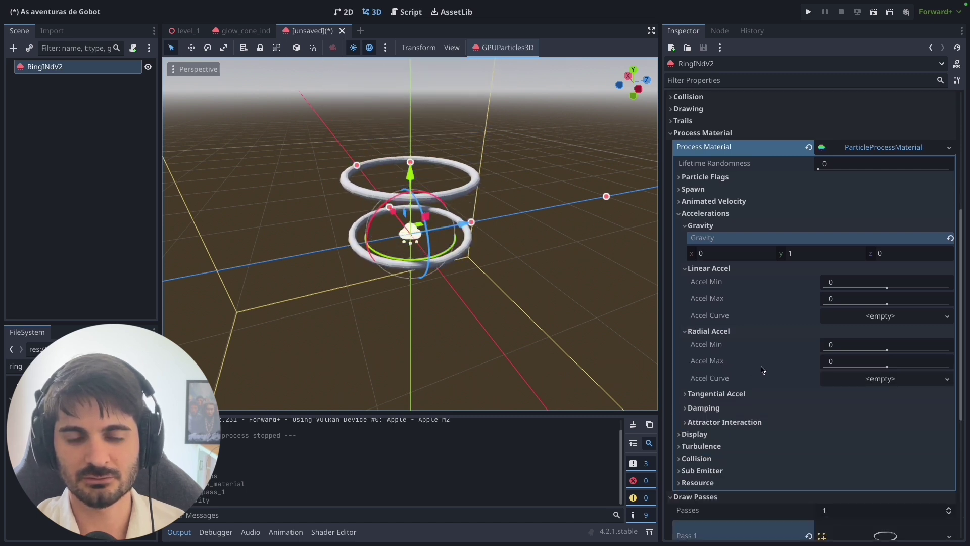
click(687, 268)
click(686, 282)
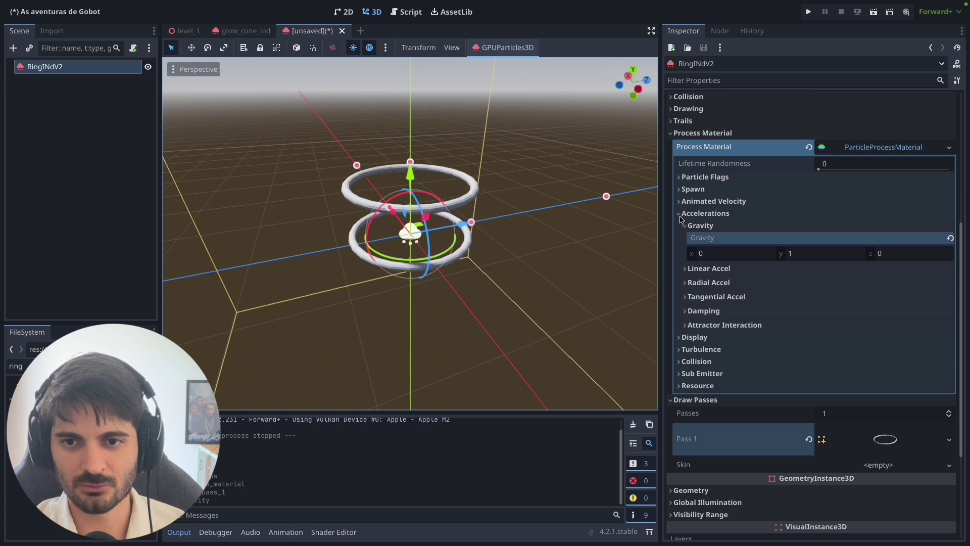
click(706, 213)
scroll(726, 276, down, 2)
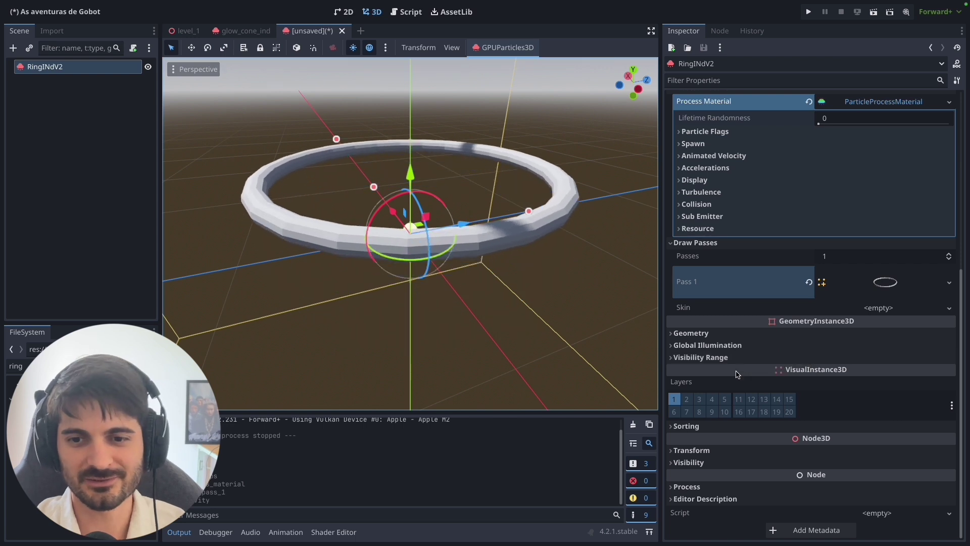
Give RingINdV2 a new StandardMaterial3D as its Material Override
click(674, 334)
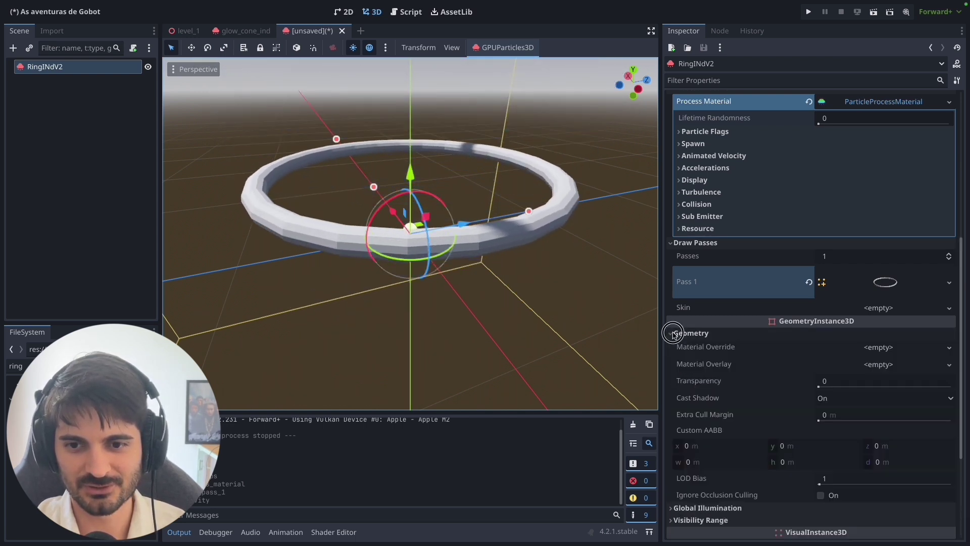
click(873, 348)
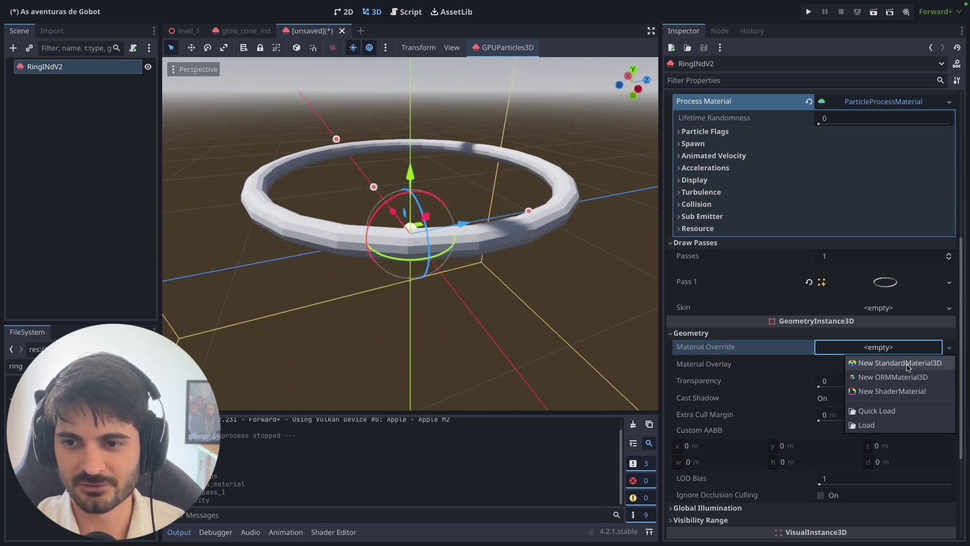
click(897, 364)
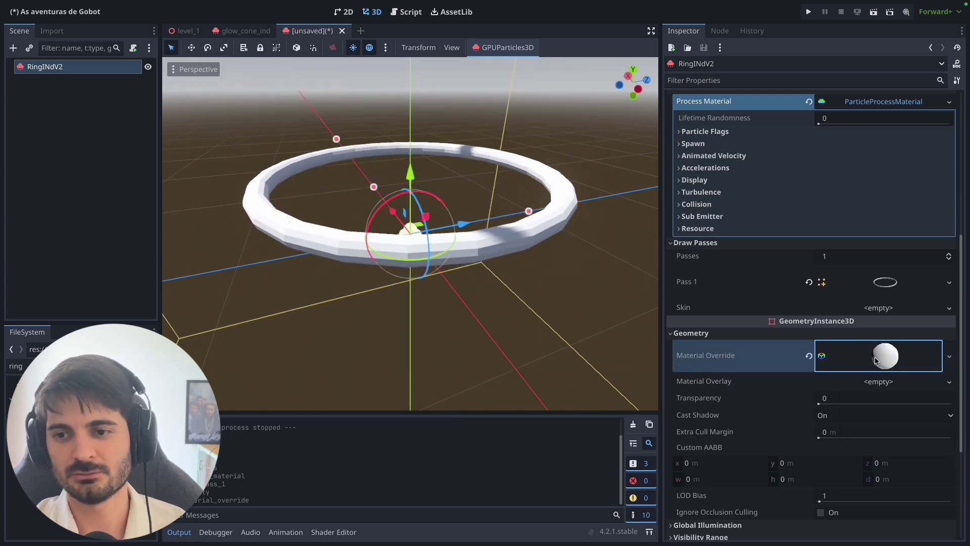
click(876, 365)
scroll(878, 357, down, 5)
scroll(864, 338, up, 2)
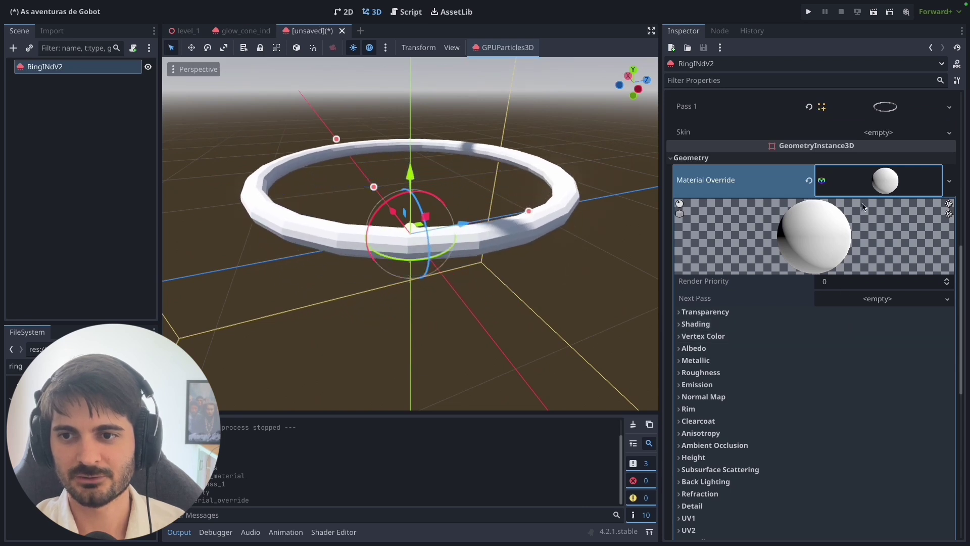
Set the material's transparency to Alpha and enable vertex colour Use as Albedo
click(681, 313)
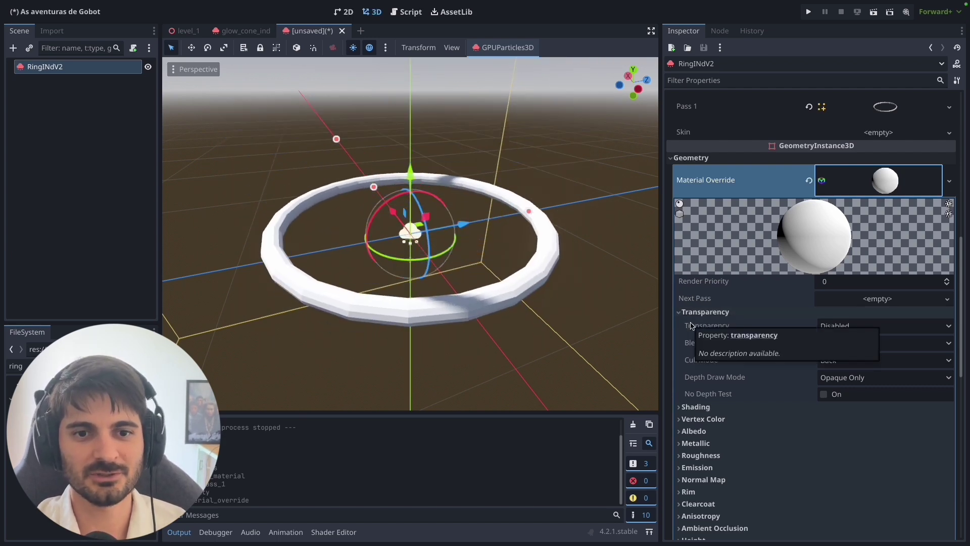
click(850, 326)
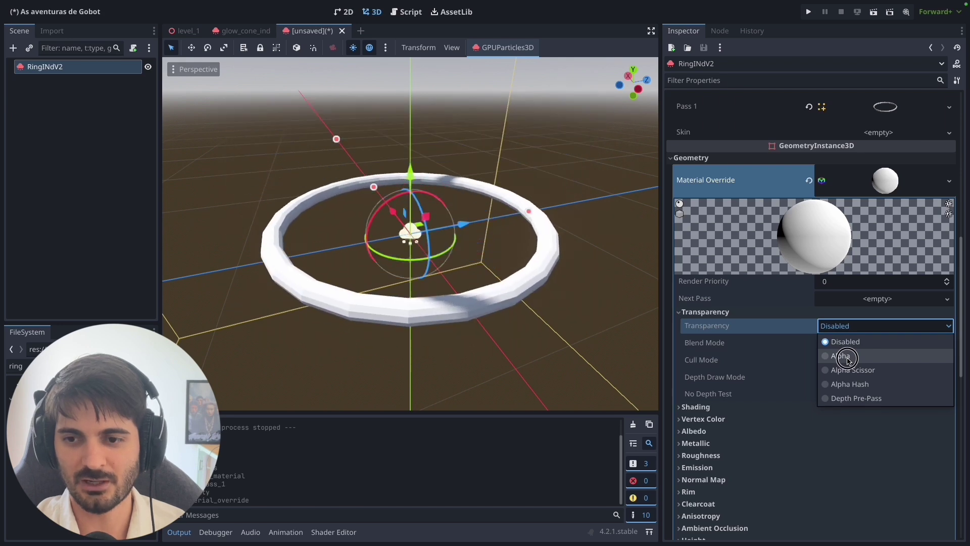
click(848, 357)
click(705, 312)
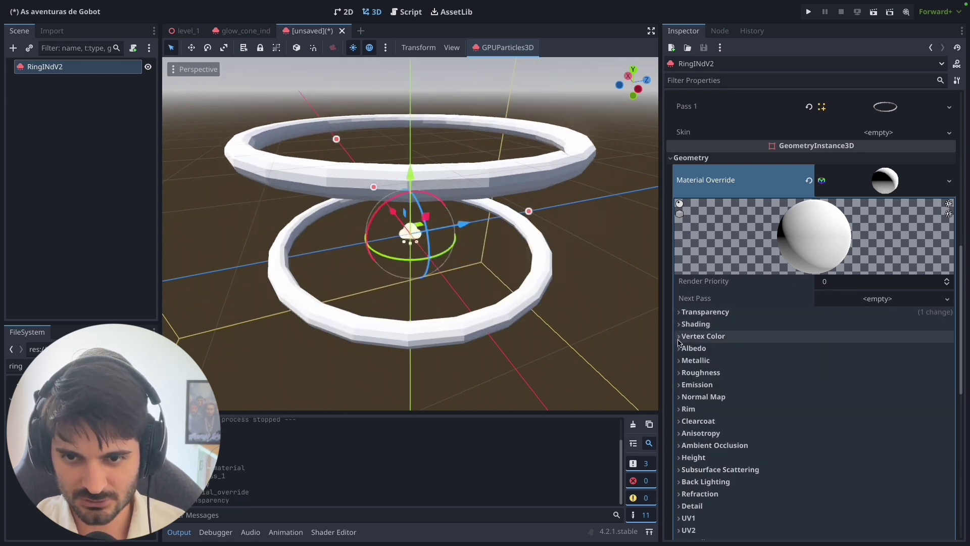
click(681, 337)
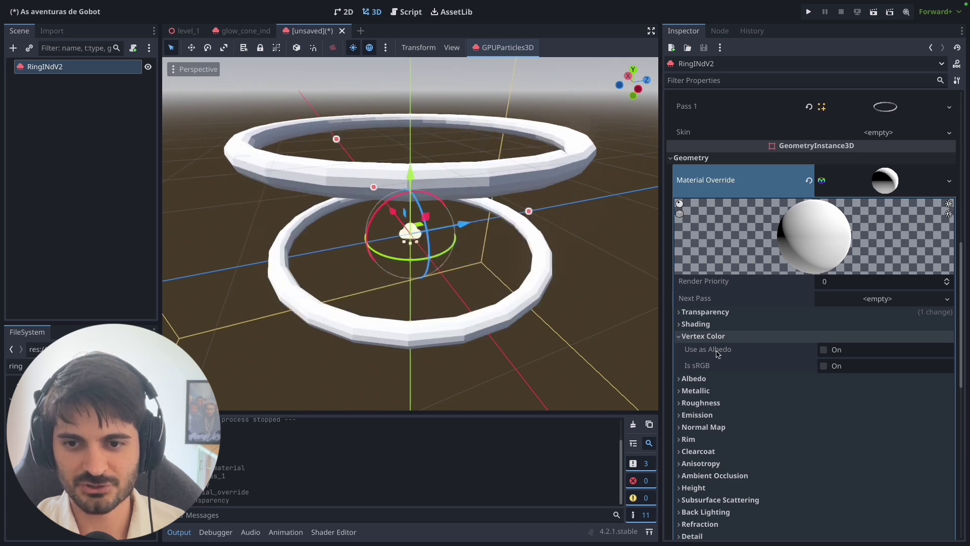
click(826, 350)
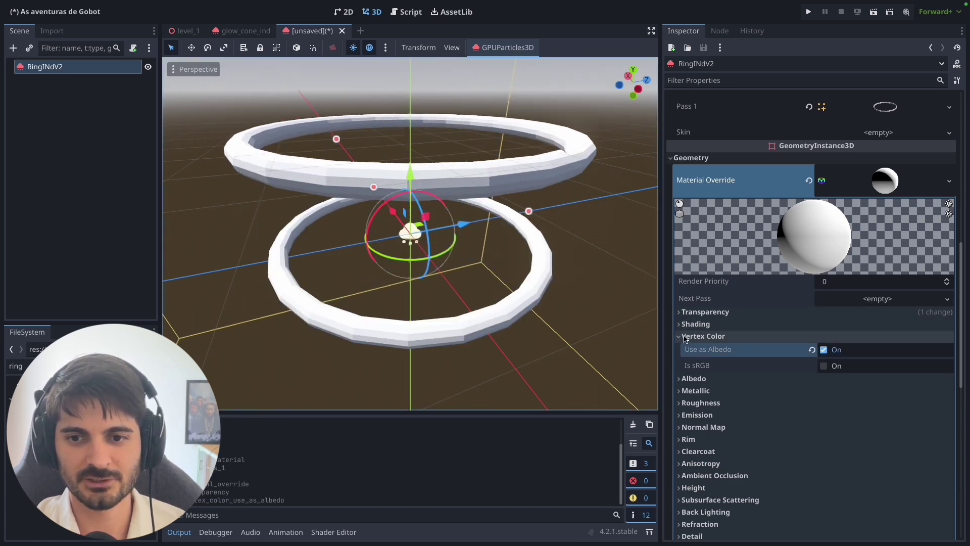
Set the override material's Albedo Color to hex FFB300
click(681, 337)
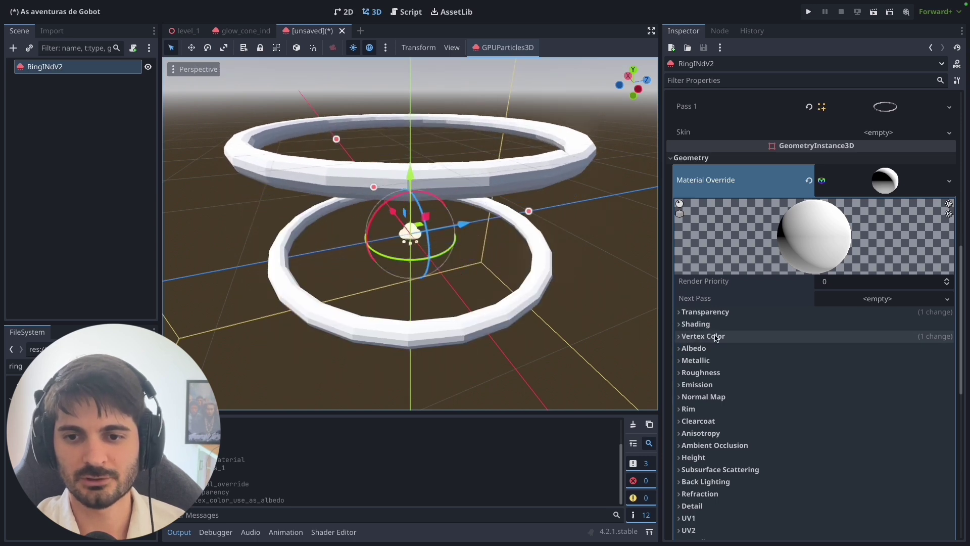
click(682, 351)
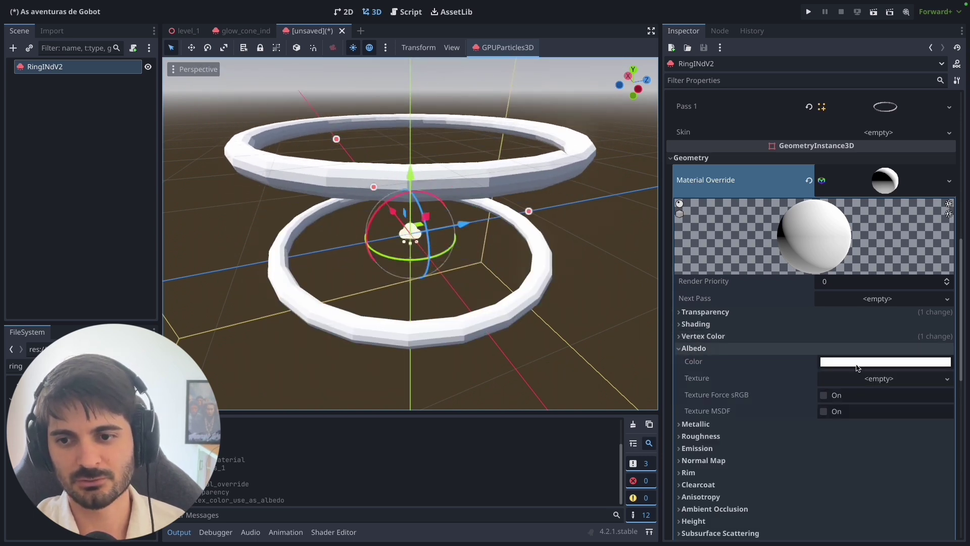
click(885, 361)
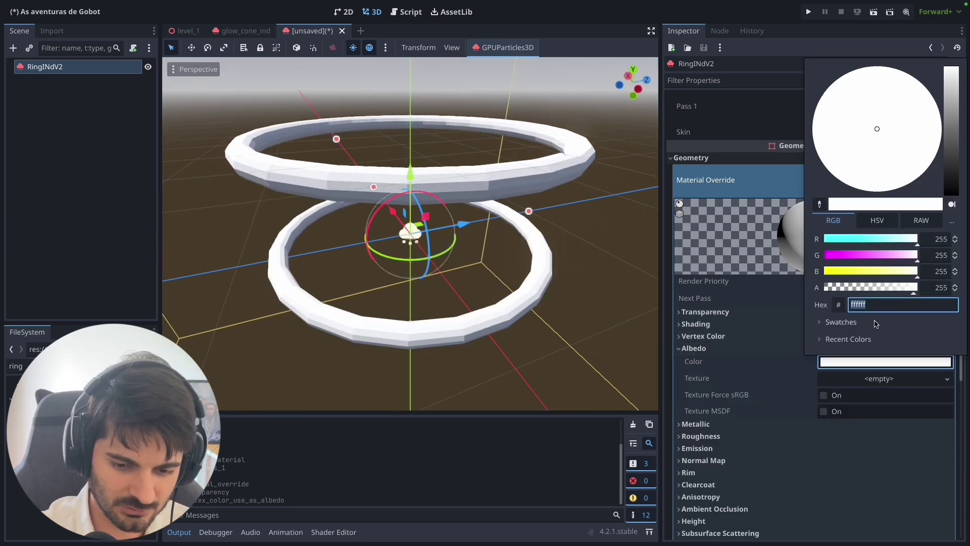
text(FFB)
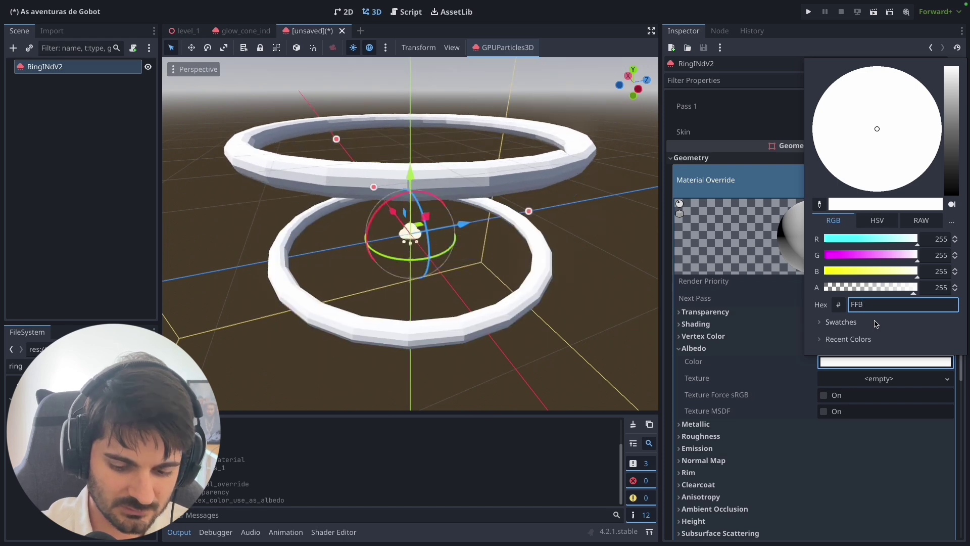
text(300)
key(Return)
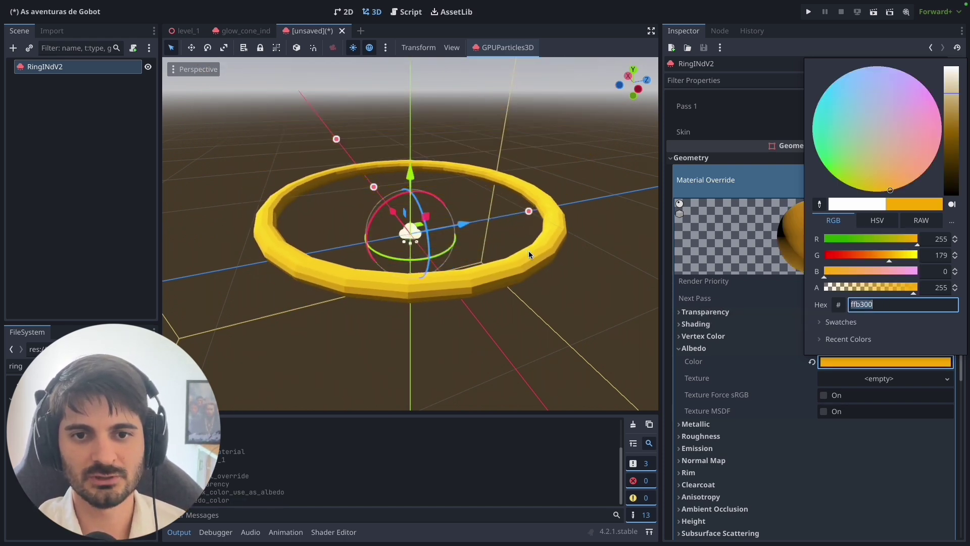
click(723, 370)
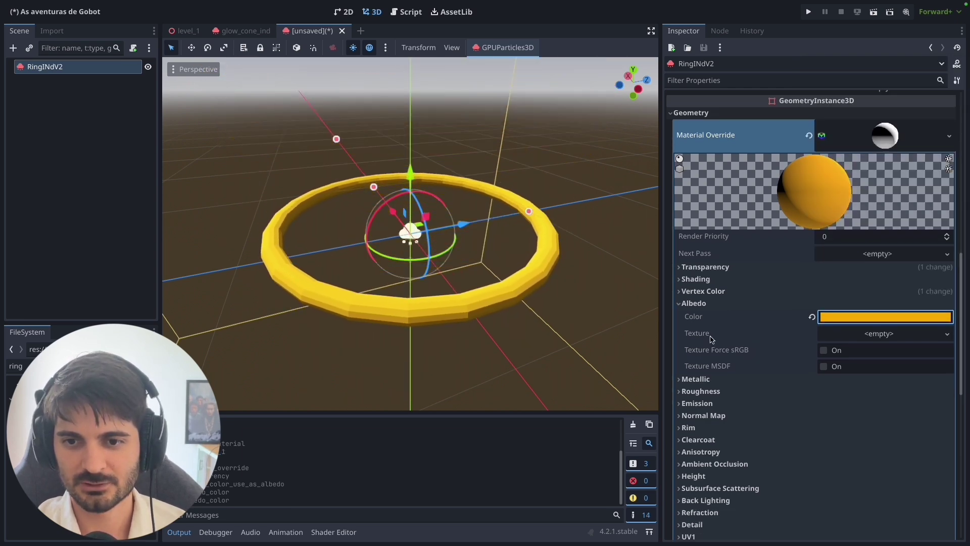
scroll(842, 336, down, 3)
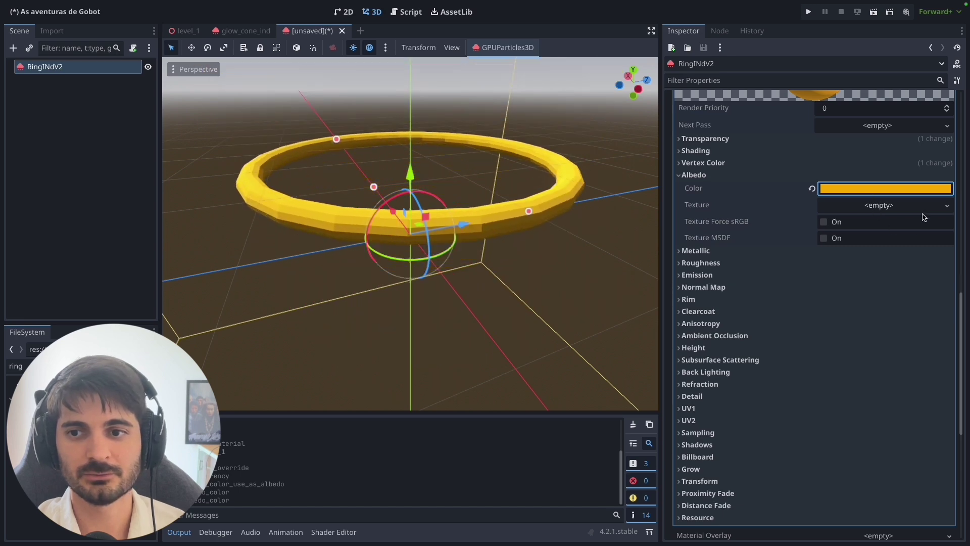
click(688, 174)
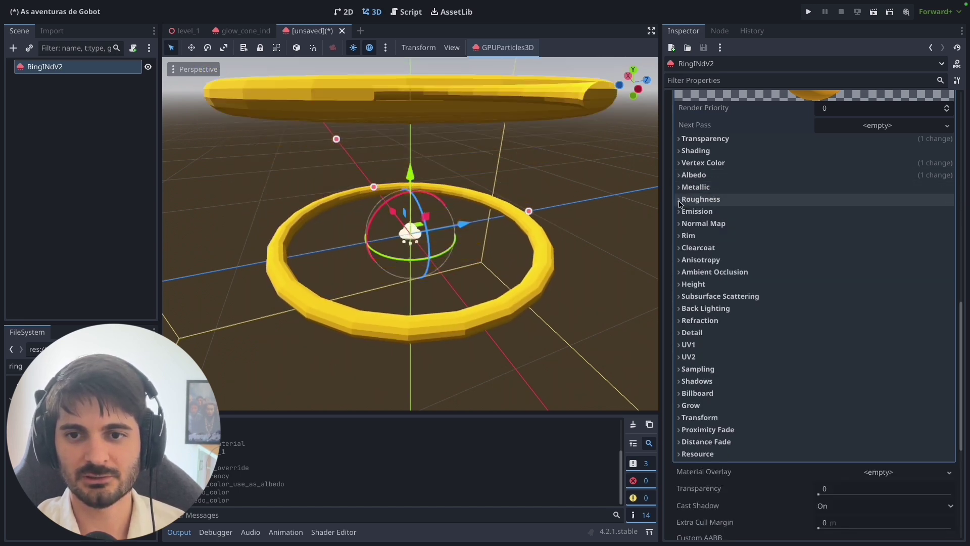
click(680, 202)
click(680, 202)
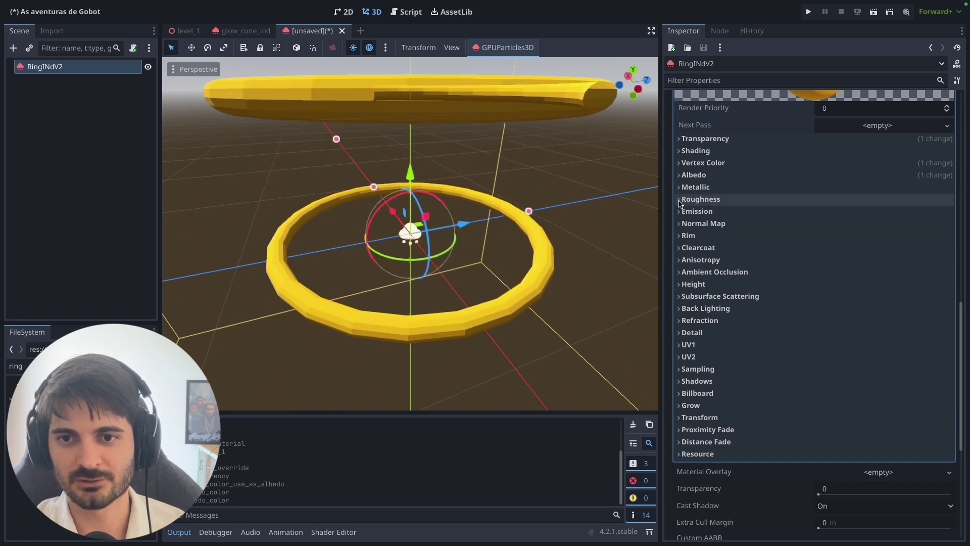
Enable emission on the ring material and set its colour to ffb300
click(681, 212)
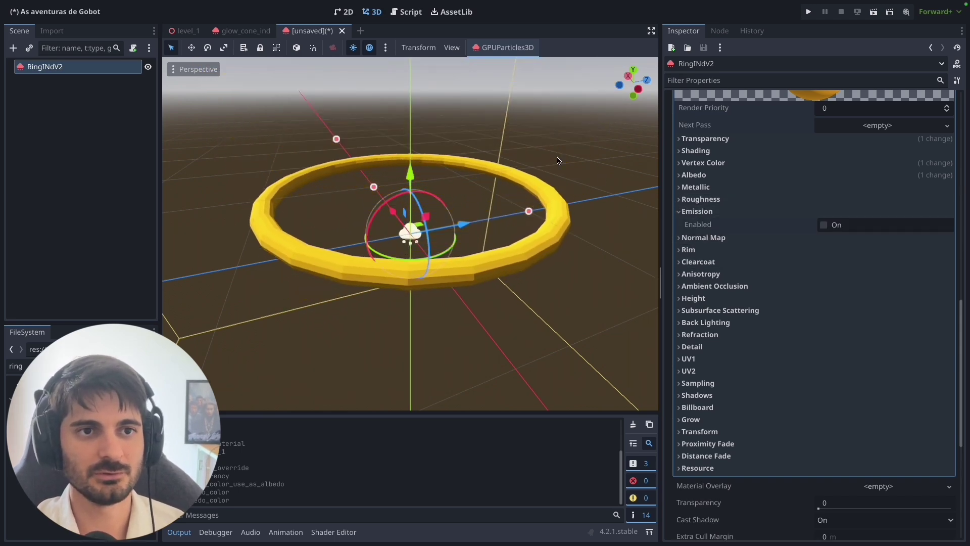
key(ctrl+shift+Tab)
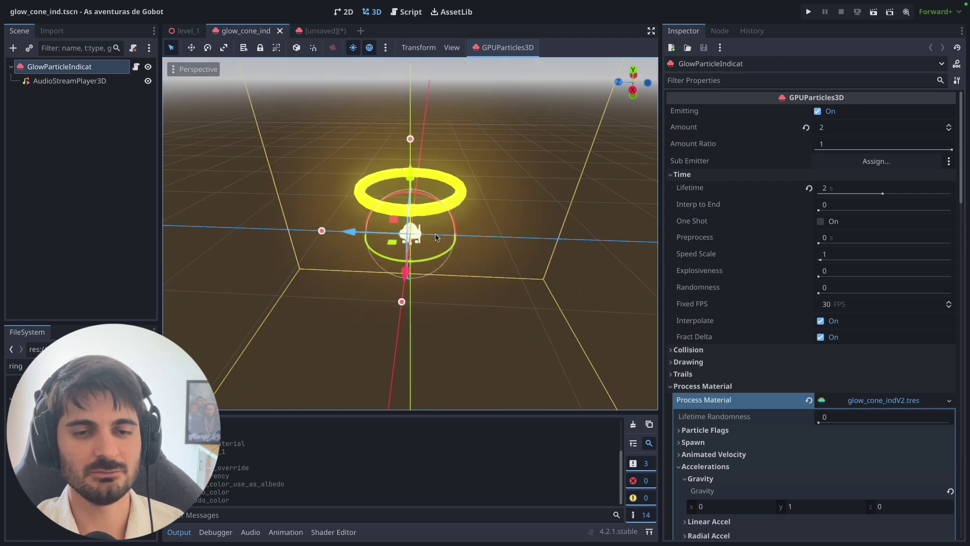
click(316, 30)
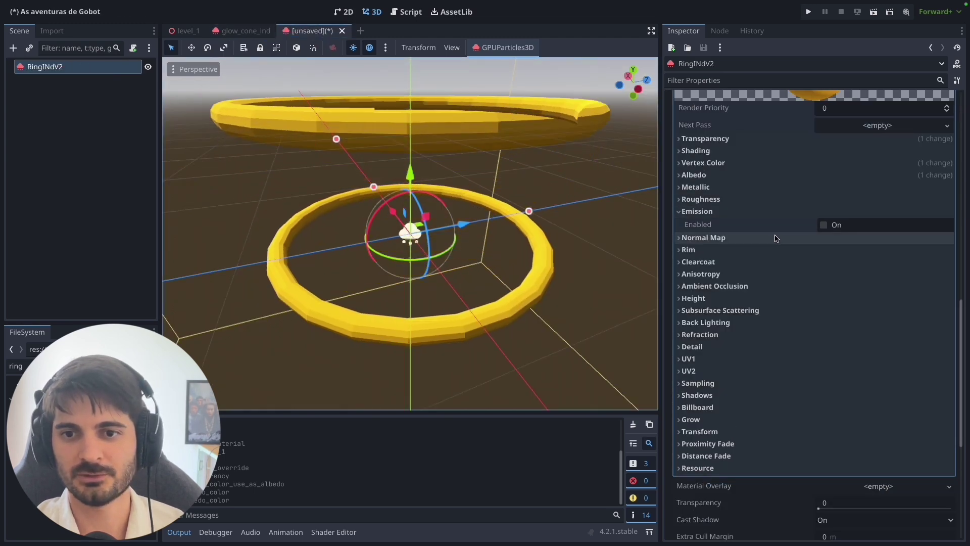
click(824, 225)
click(859, 241)
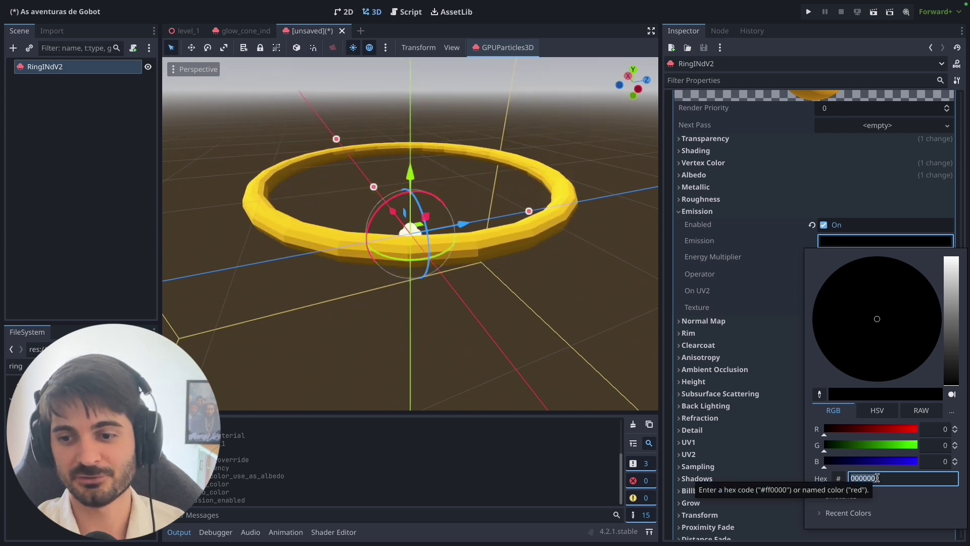
text(ffb300)
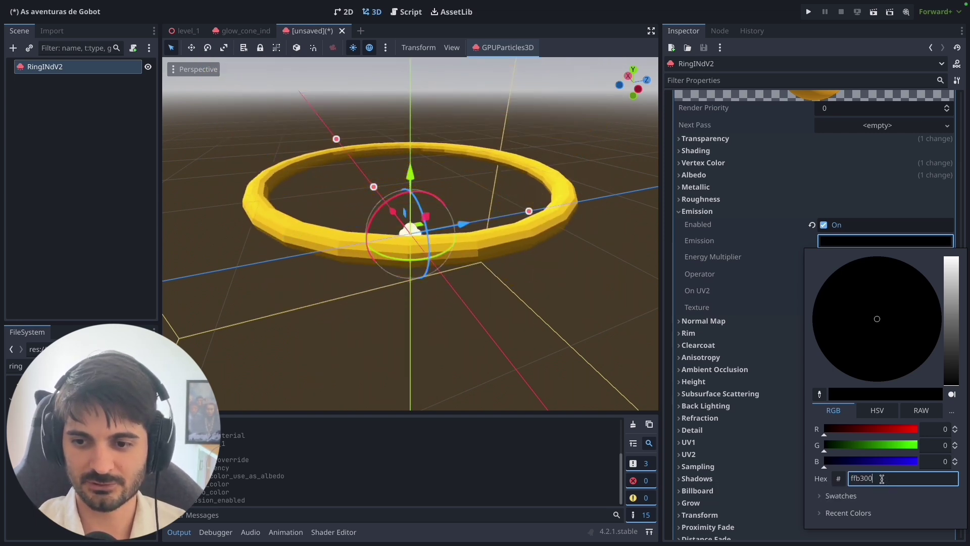
key(Return)
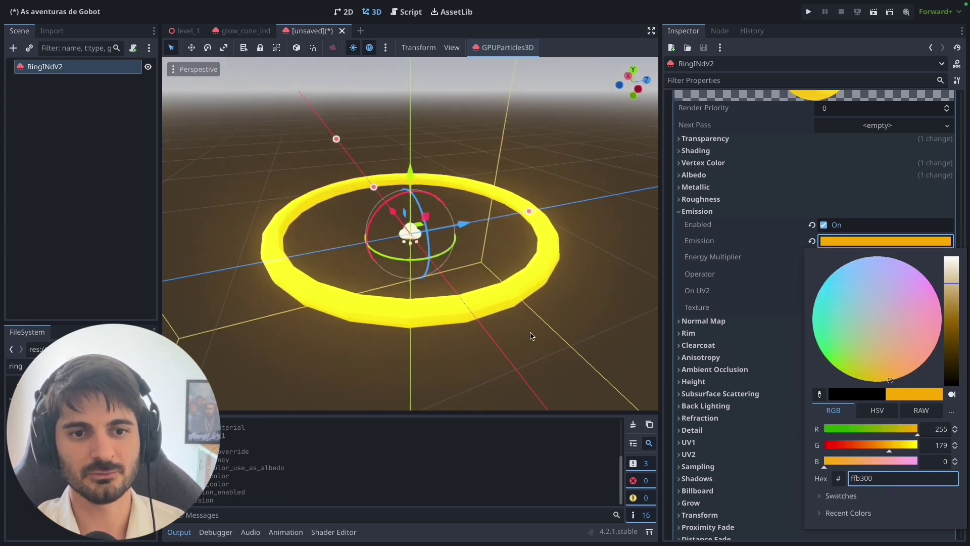
Close the emission colour picker and bring up the level_1 scene
scroll(417, 335, down, 3)
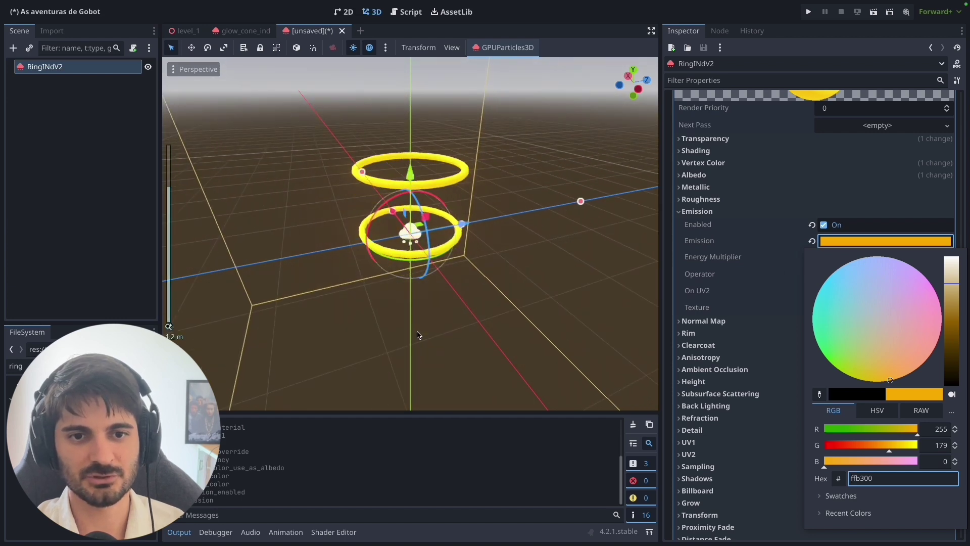
click(192, 32)
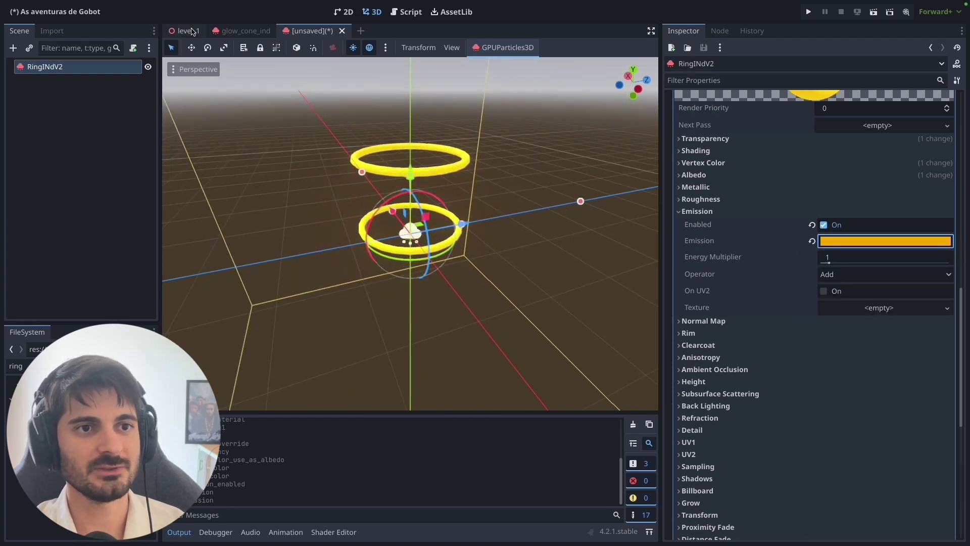
click(192, 31)
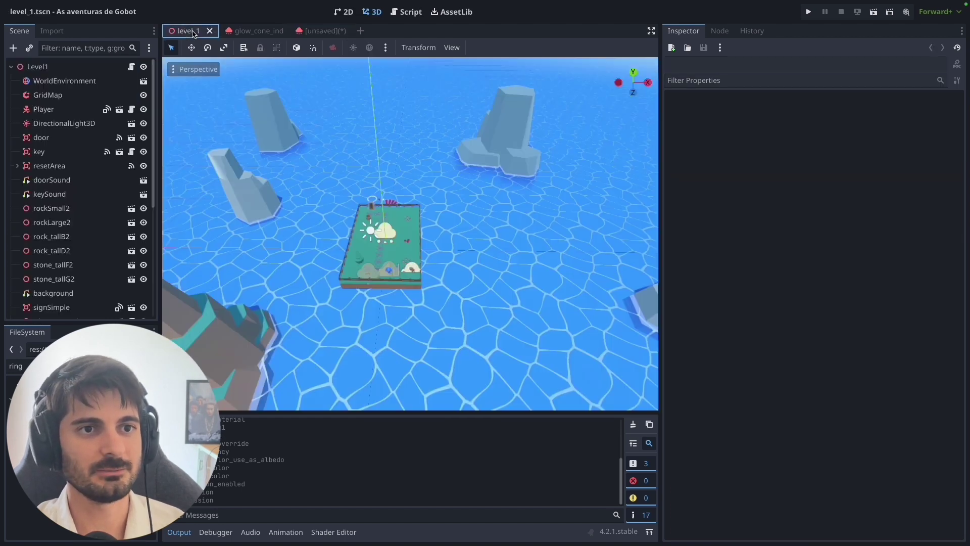
Inspect the Glow settings of level_1's WorldEnvironment, collapsing the other environment sections
click(51, 83)
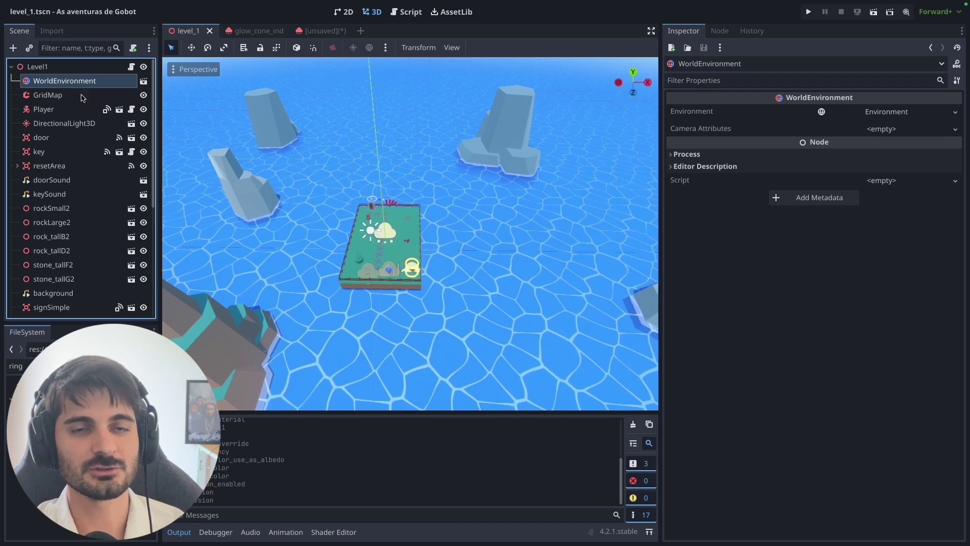
click(839, 111)
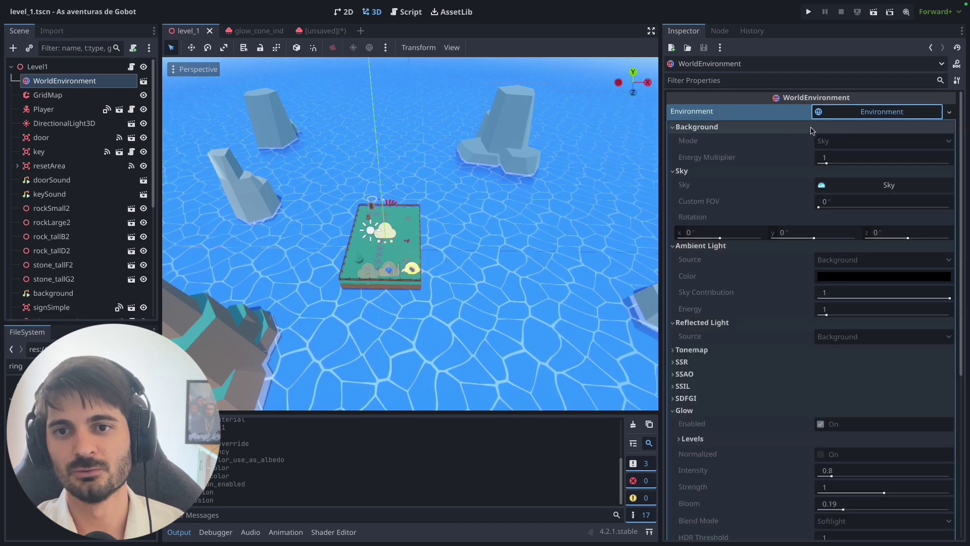
click(705, 127)
click(705, 139)
click(708, 151)
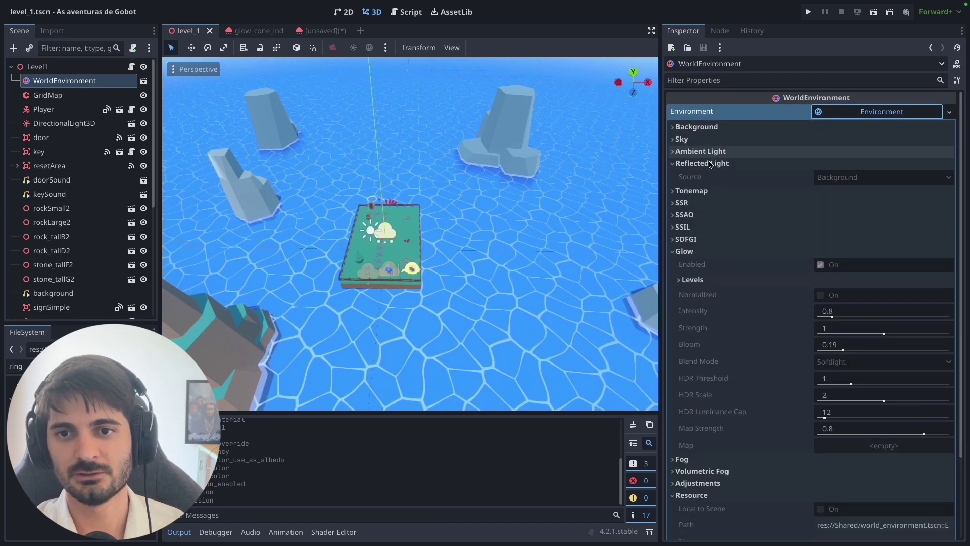
click(710, 163)
click(687, 236)
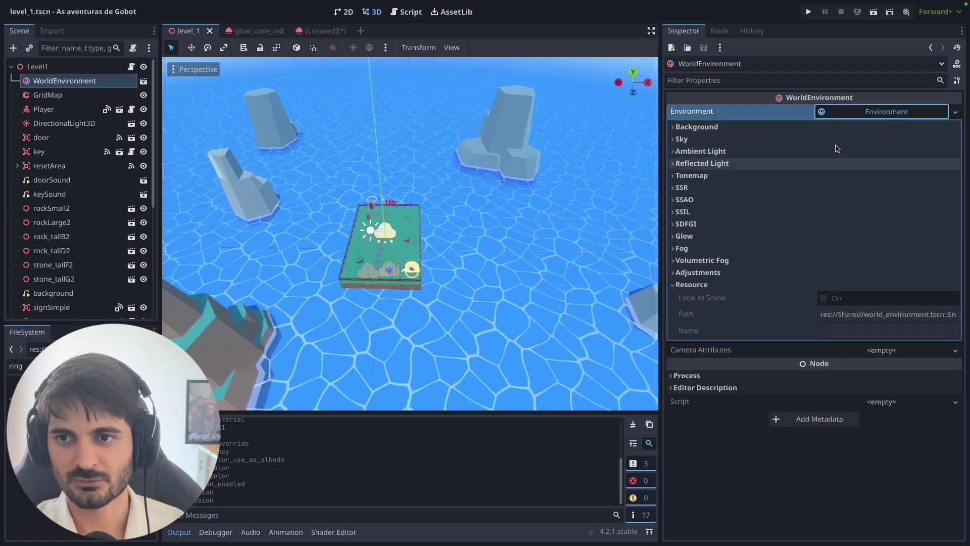
click(686, 237)
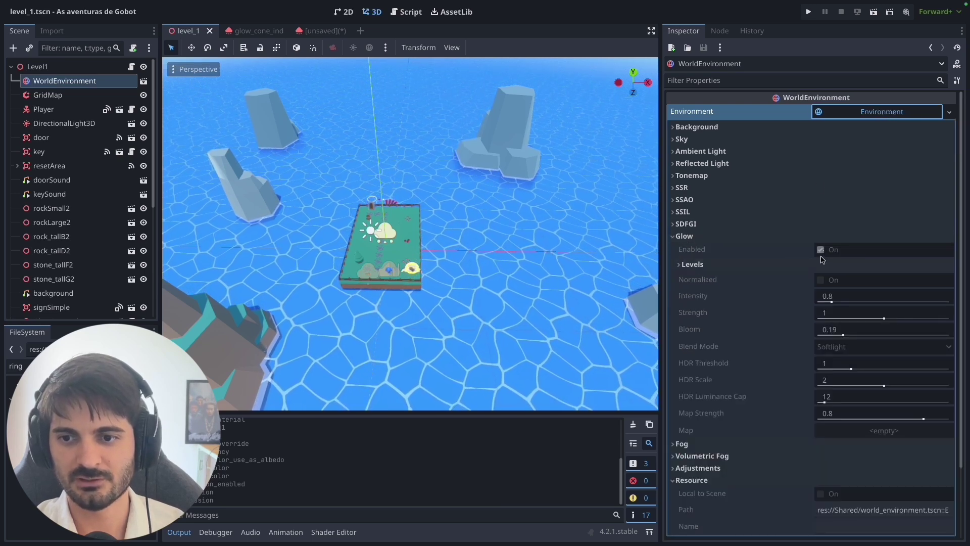
Check glow in the shared world_environment scene, then return to the unsaved ring scene
click(144, 82)
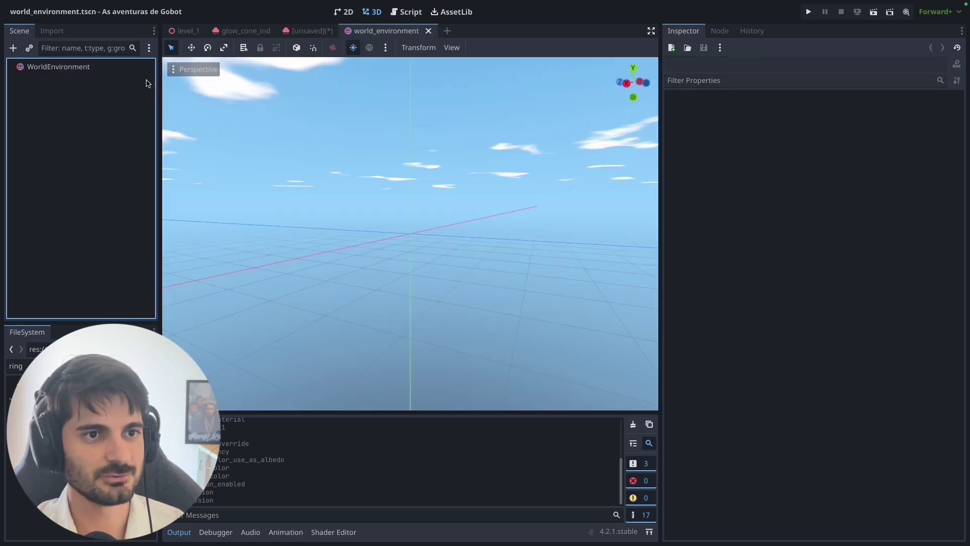
click(35, 67)
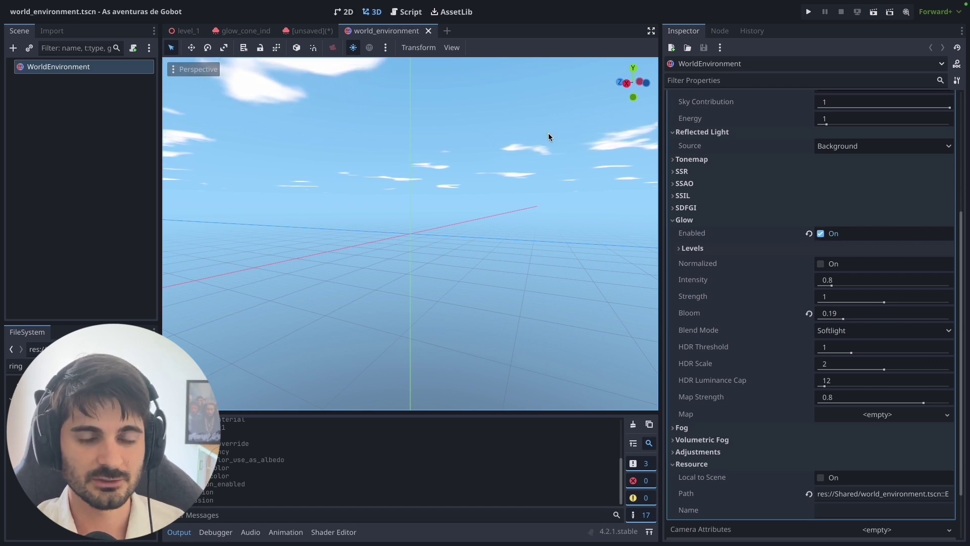
click(309, 31)
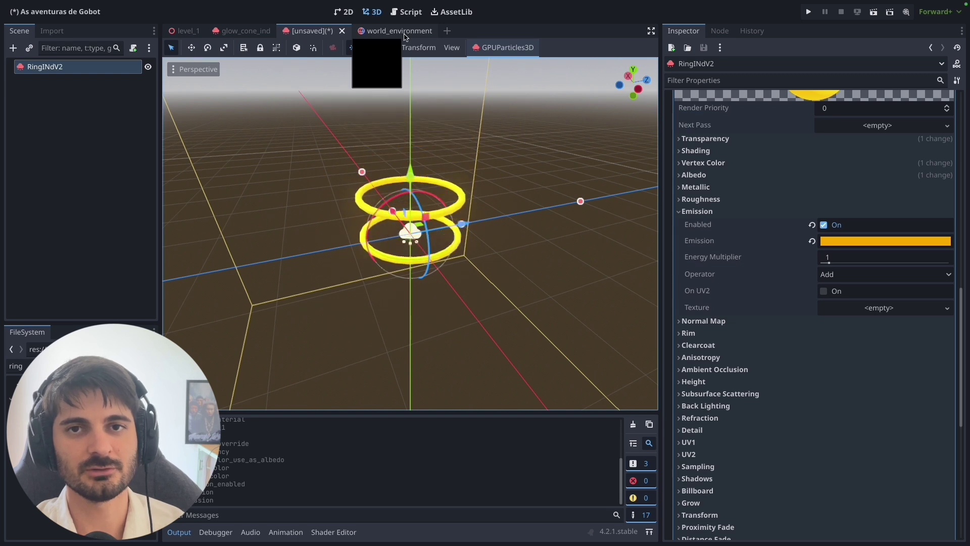
Set the emission energy multiplier to 5, then collapse the Emission and Material Override sections
scroll(858, 242, down, 2)
click(852, 239)
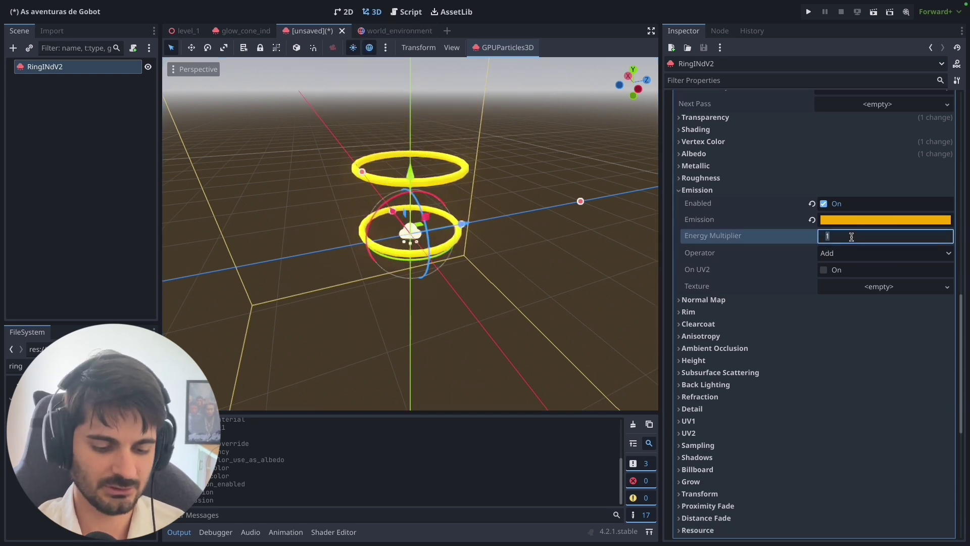
text(5)
key(Return)
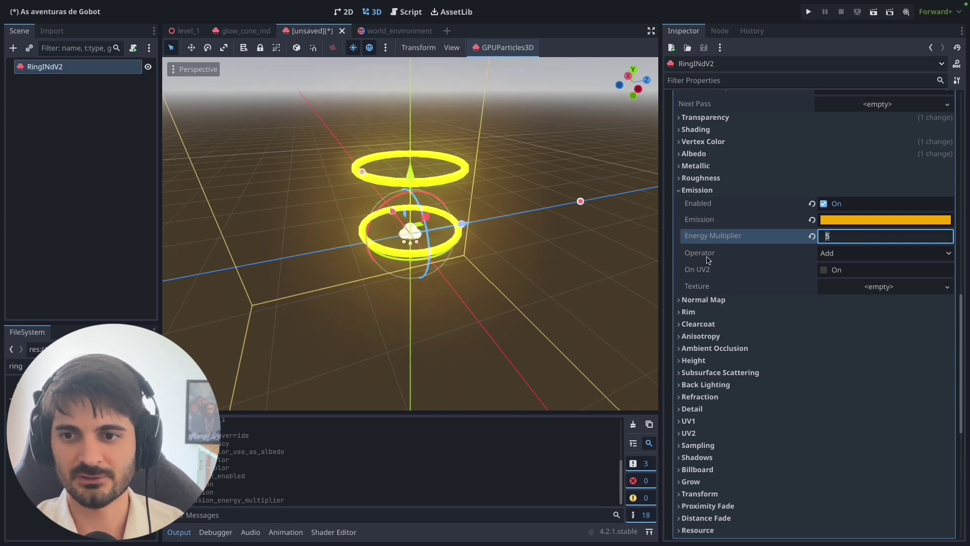
click(697, 190)
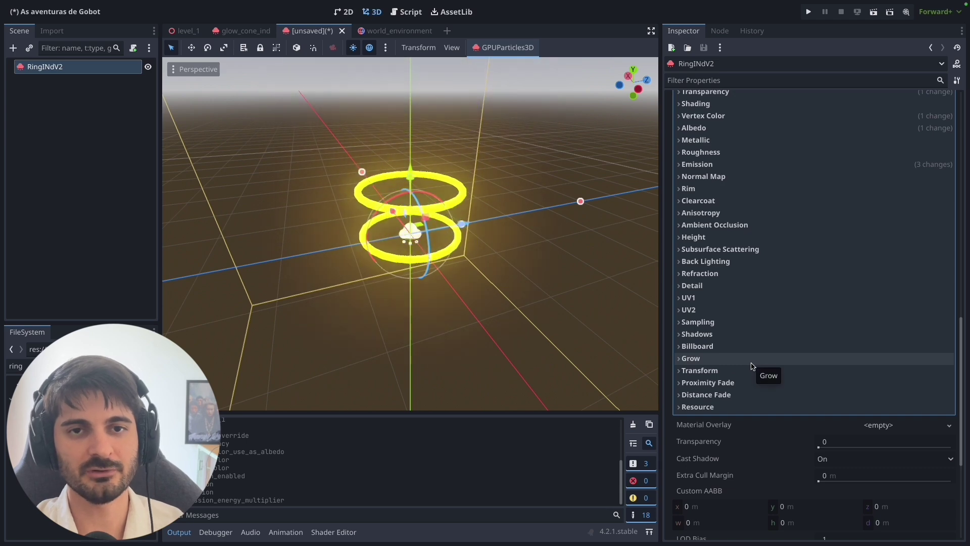
scroll(745, 308, down, 1)
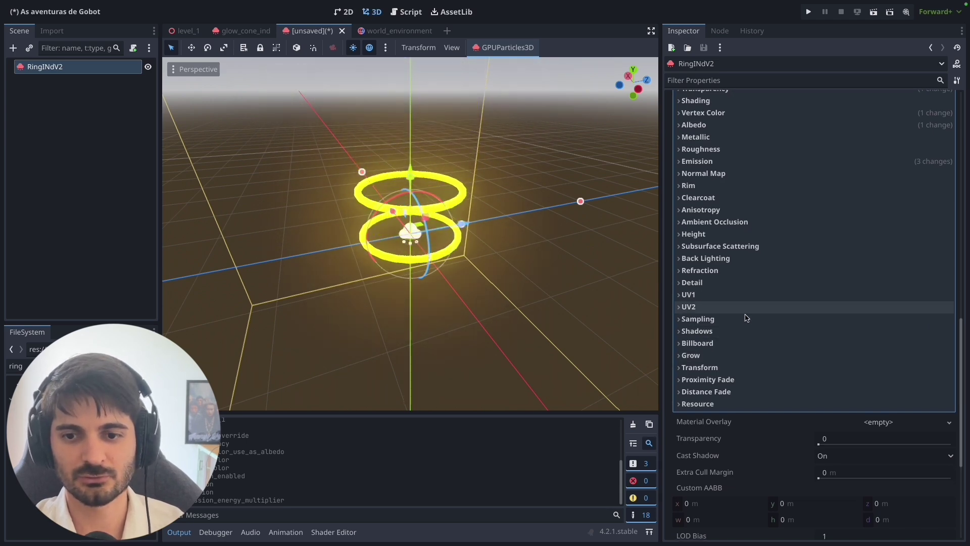
scroll(747, 374, up, 1)
scroll(747, 369, up, 5)
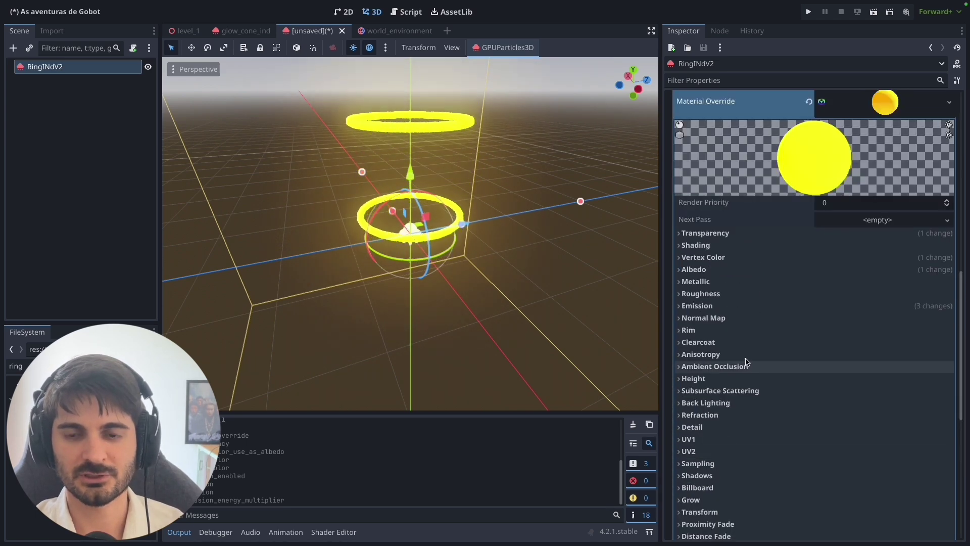
scroll(799, 238, up, 2)
scroll(826, 227, up, 2)
scroll(854, 247, up, 2)
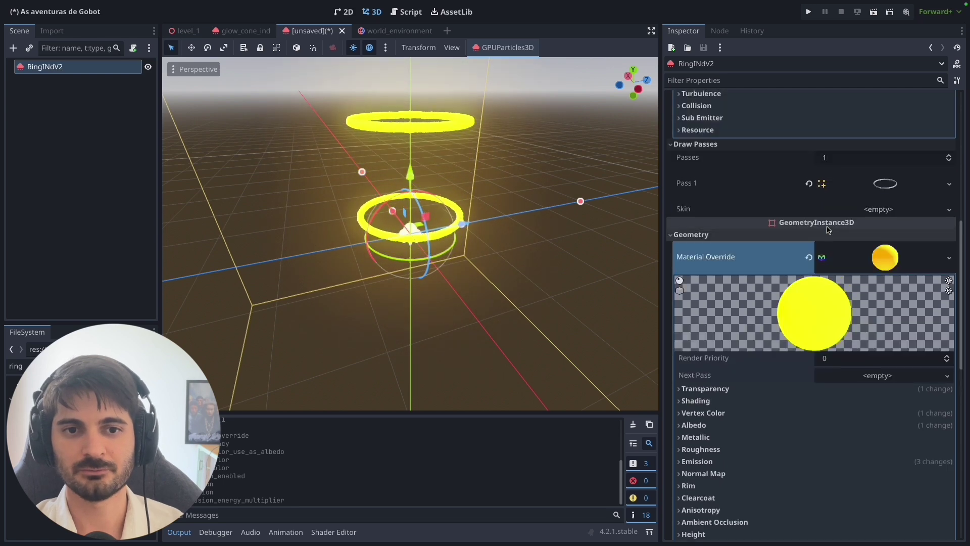
click(877, 260)
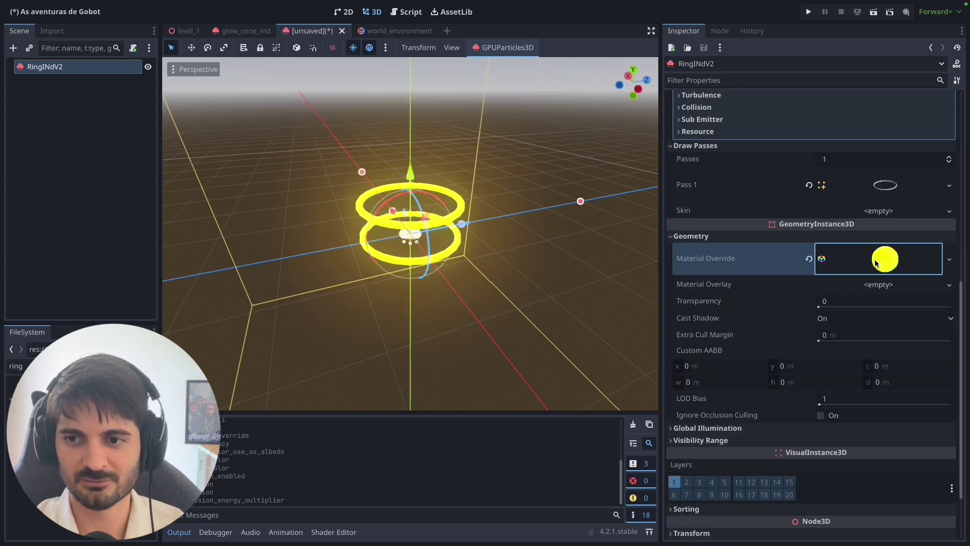
scroll(868, 283, up, 5)
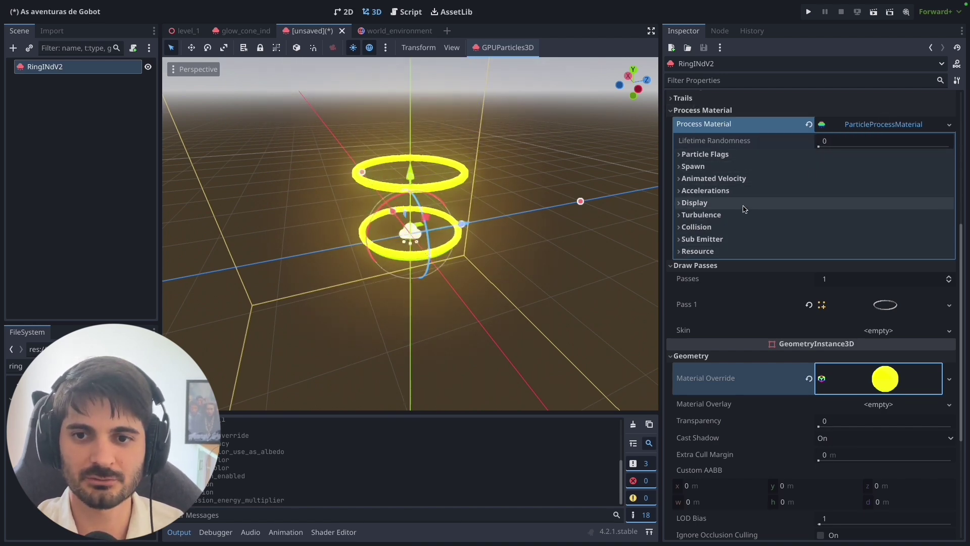
Give the process material's Alpha Curve a new CurveTexture holding a new Curve
click(681, 204)
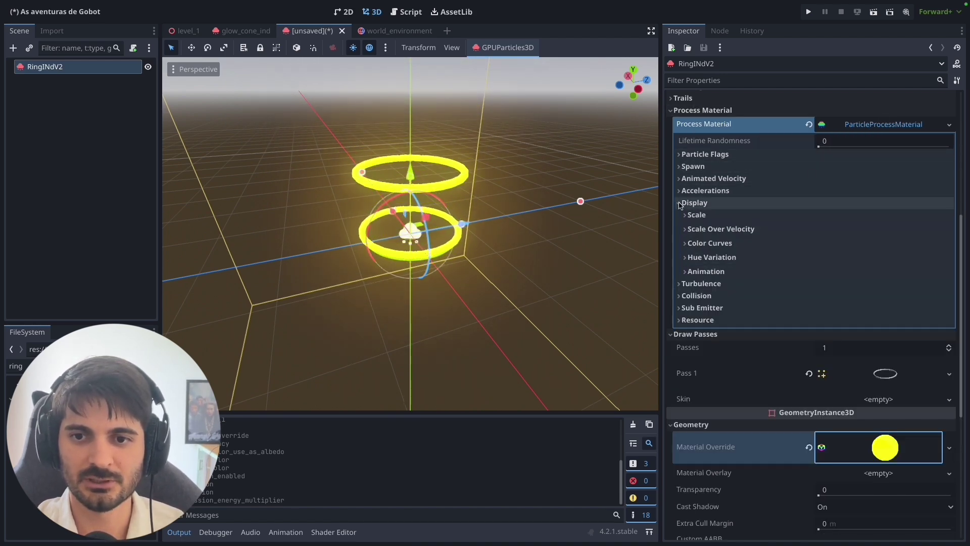
click(687, 245)
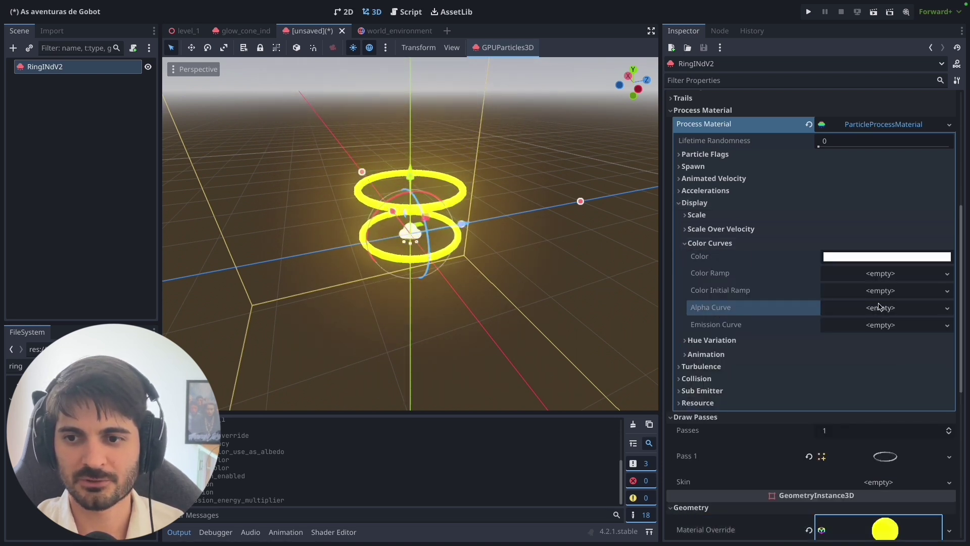
click(926, 313)
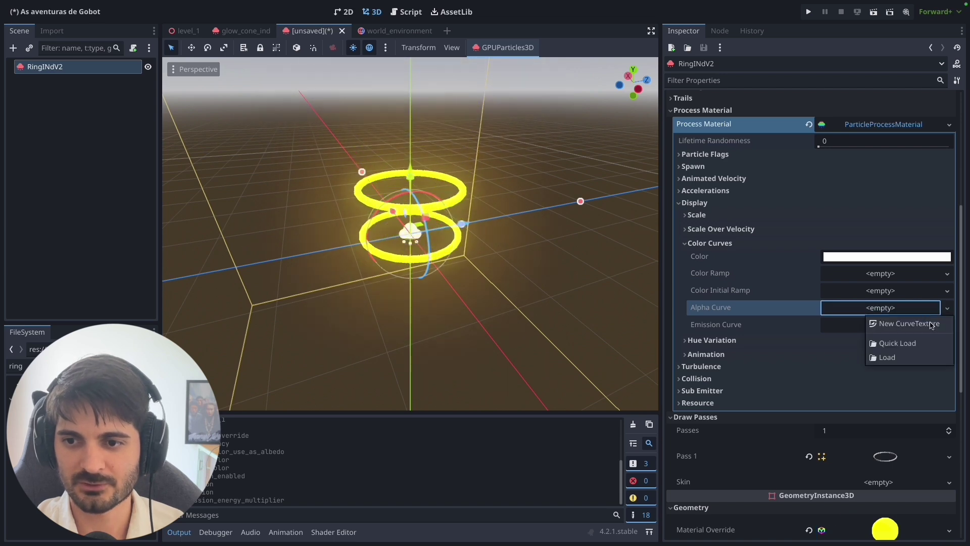
click(931, 326)
click(906, 309)
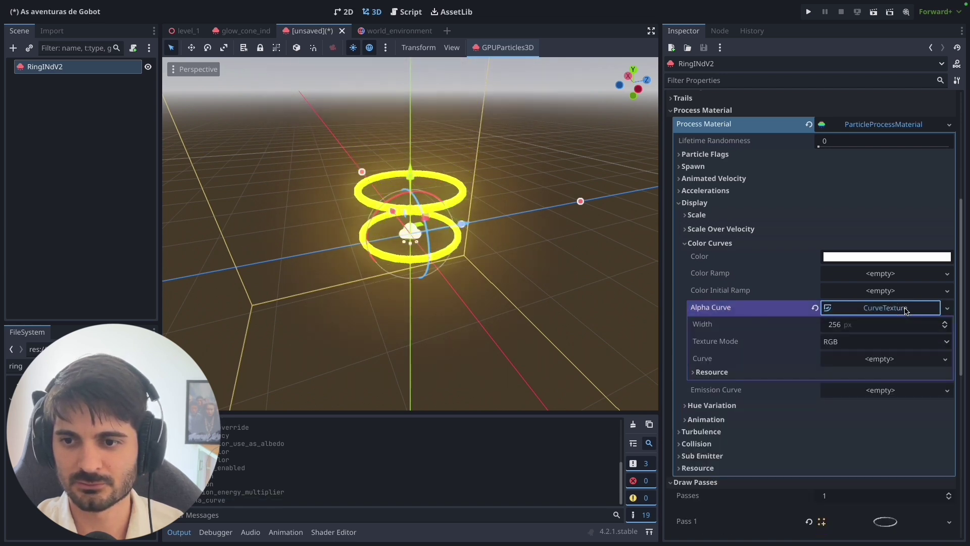
click(888, 360)
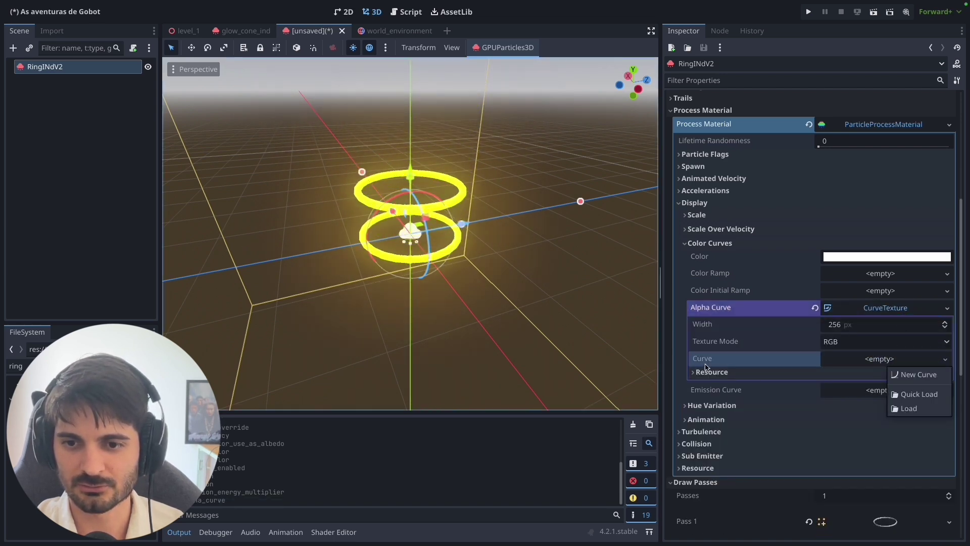
click(913, 377)
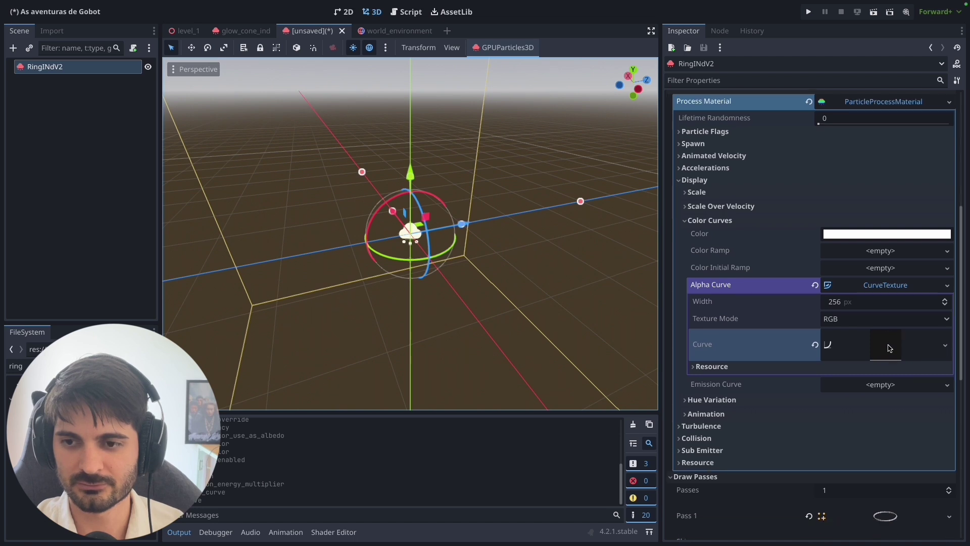
Shape the alpha curve into a bell peaking at 1 mid-life and returning to 0
scroll(889, 347, down, 1)
scroll(889, 346, down, 1)
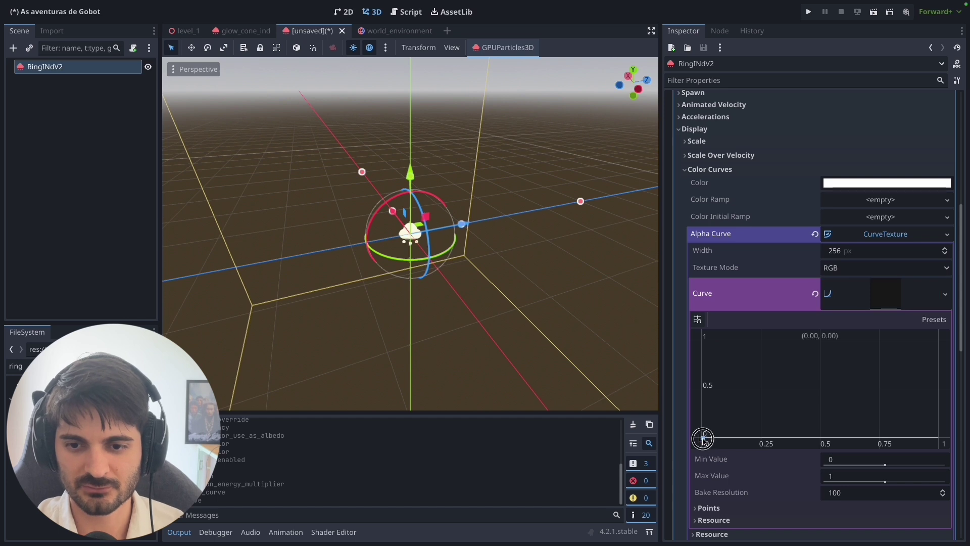
click(834, 342)
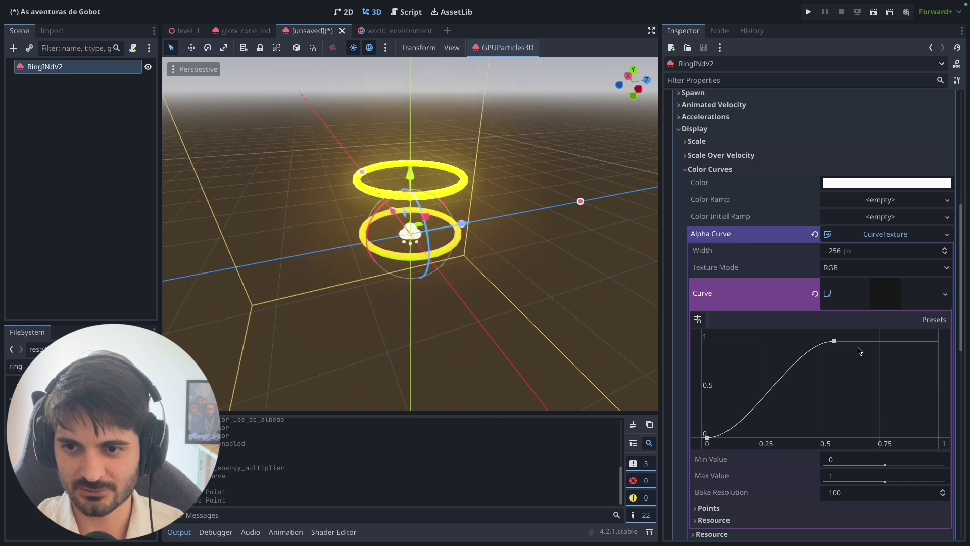
click(933, 438)
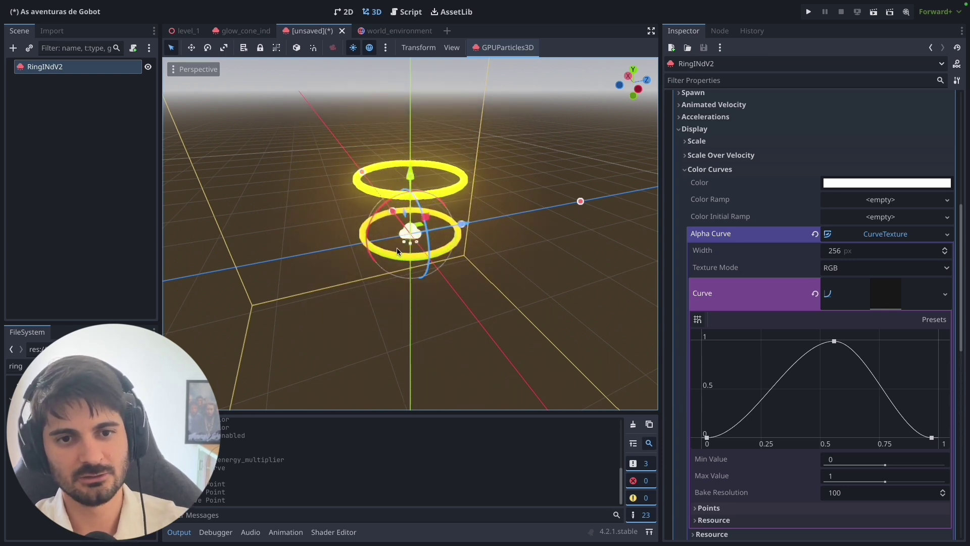
middle_drag(429, 268, 459, 239)
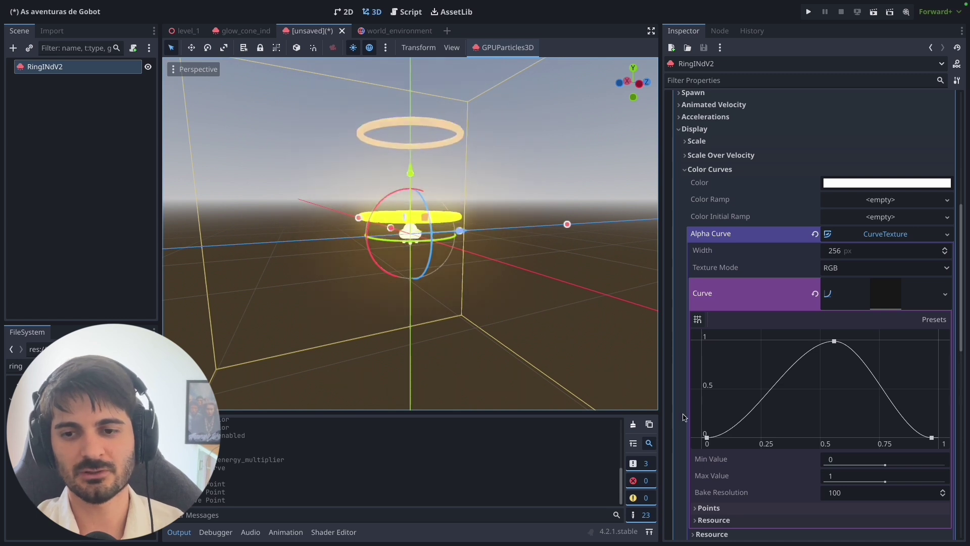
scroll(798, 367, down, 2)
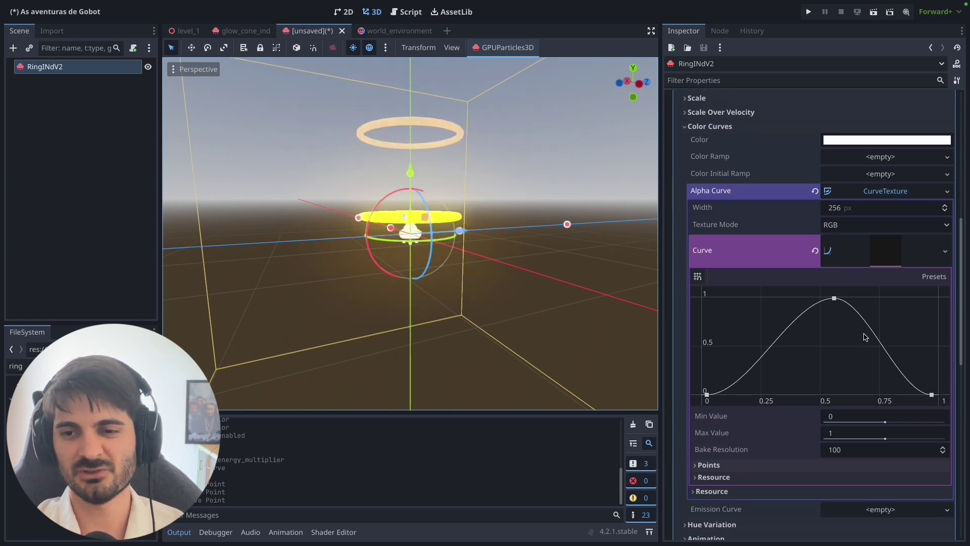
click(885, 248)
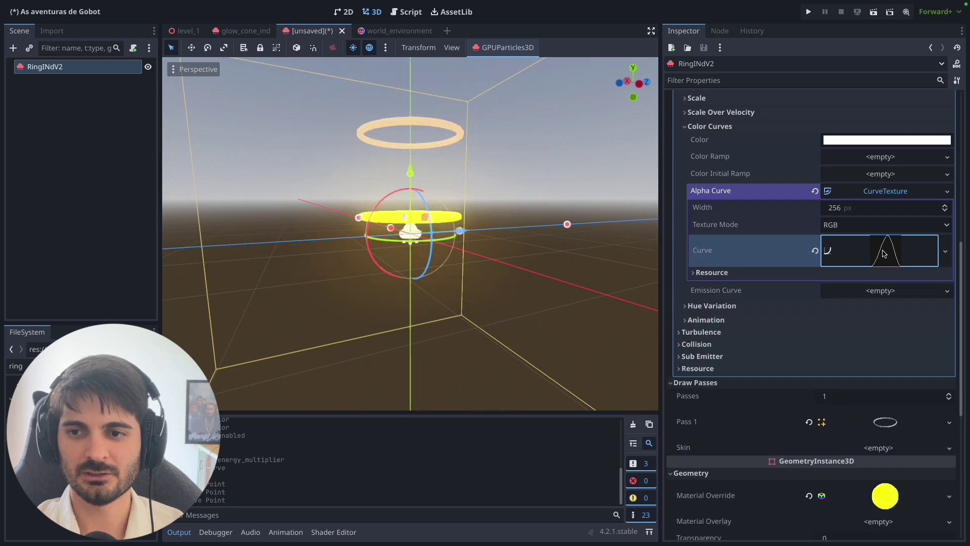
scroll(702, 177, up, 1)
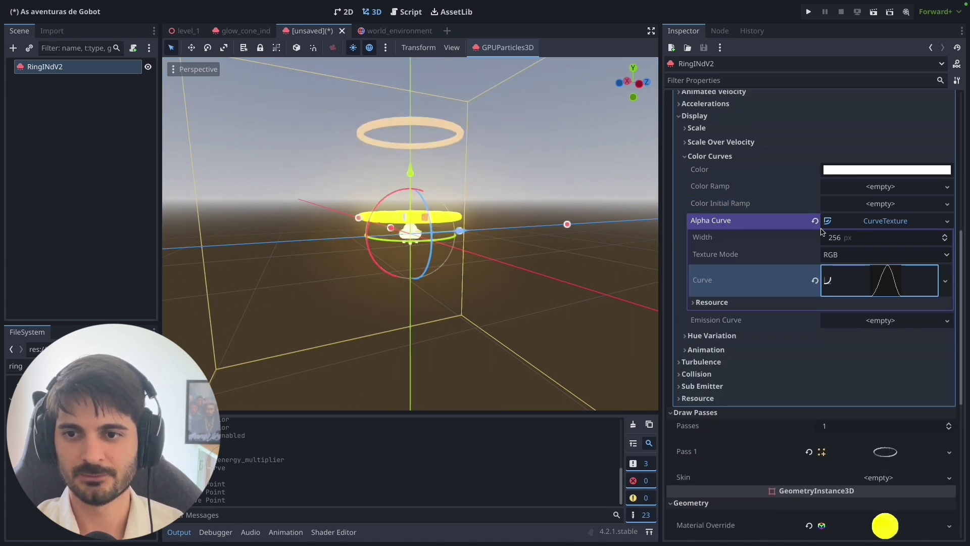
Give the Emission Curve a new CurveTexture and Curve shaped into a mid-life bell
click(859, 221)
click(884, 238)
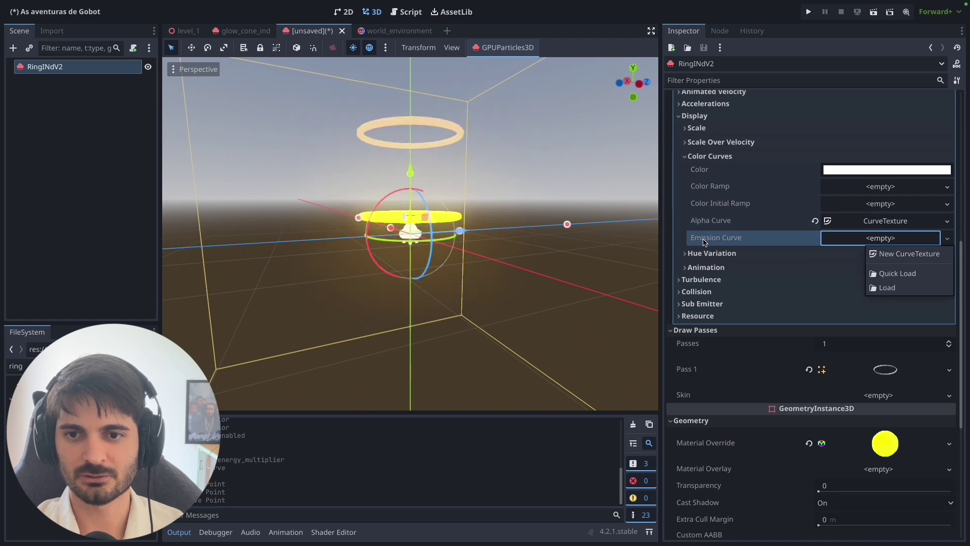
click(904, 253)
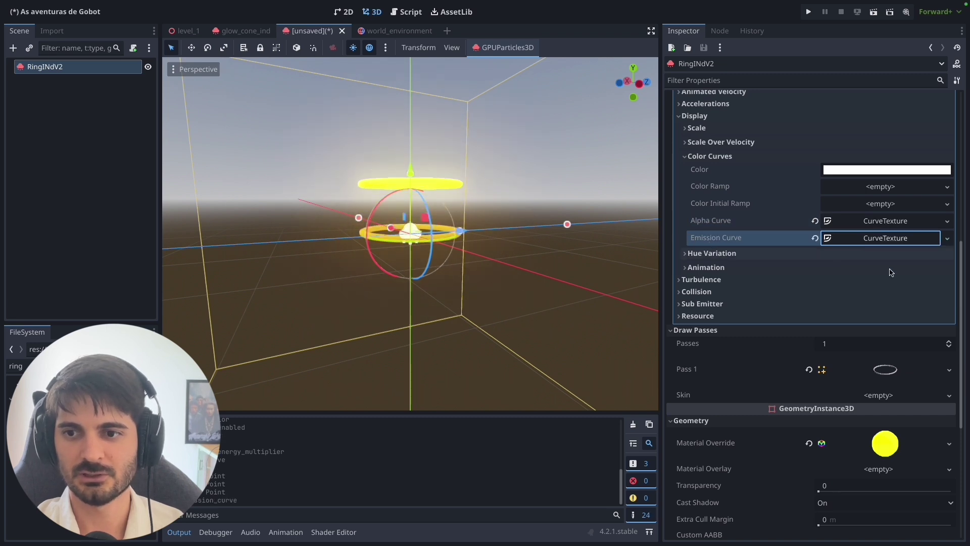
click(869, 238)
click(891, 289)
click(905, 303)
click(828, 356)
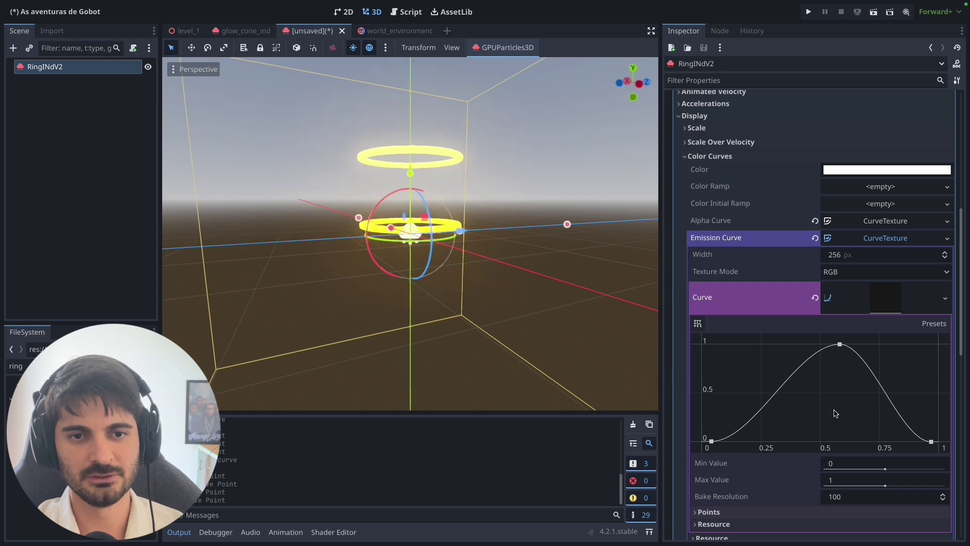
Reselect RingINdV2, collapse Color Curves, and view the rings from above
click(516, 287)
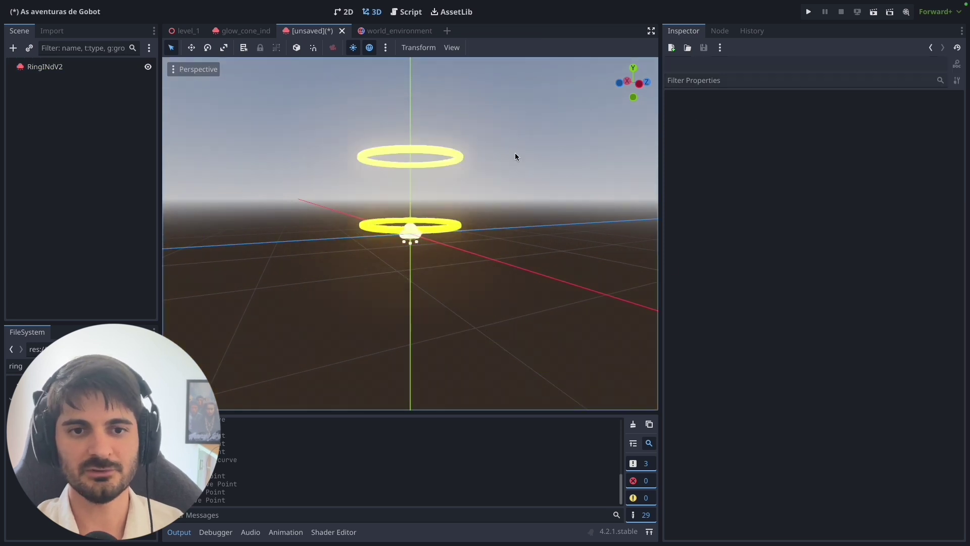
click(43, 69)
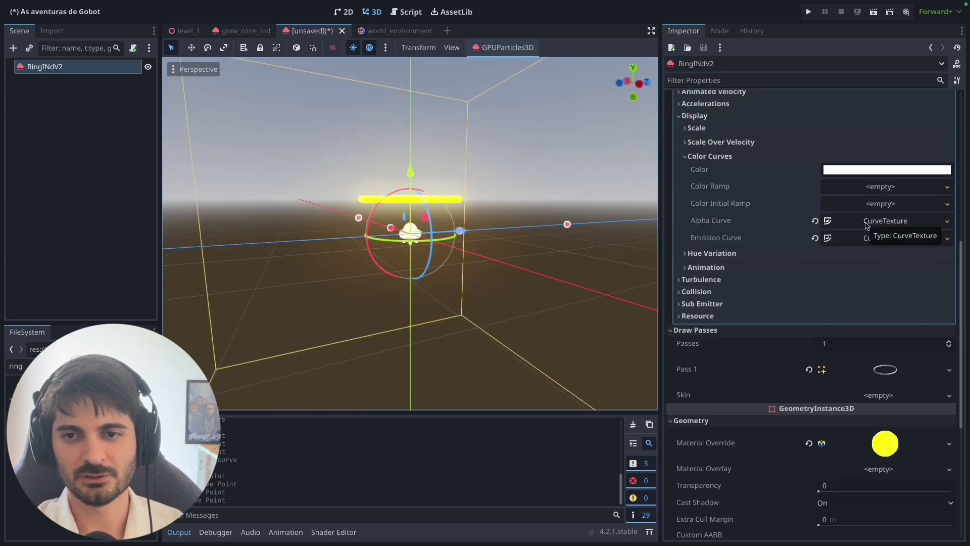
click(692, 156)
scroll(757, 187, up, 2)
scroll(757, 186, up, 2)
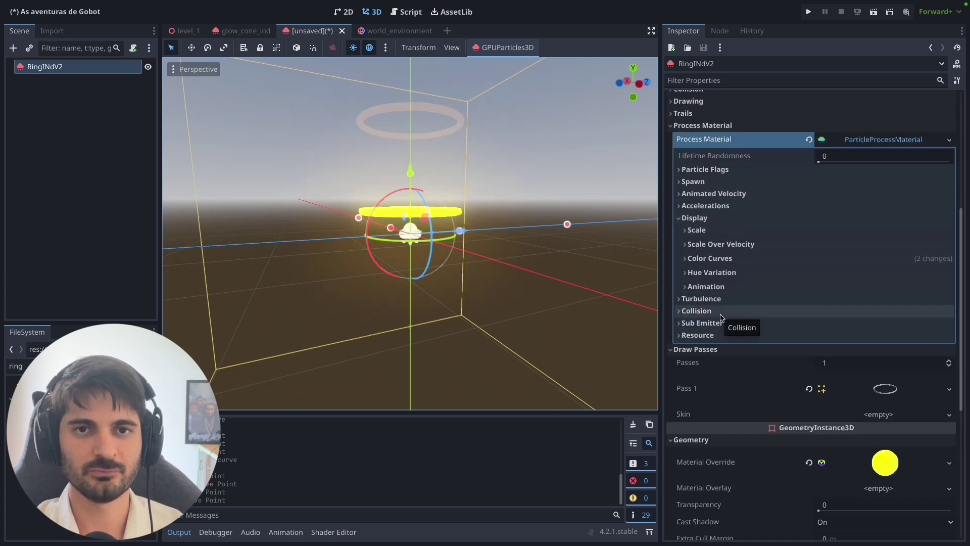
middle_drag(468, 298, 468, 329)
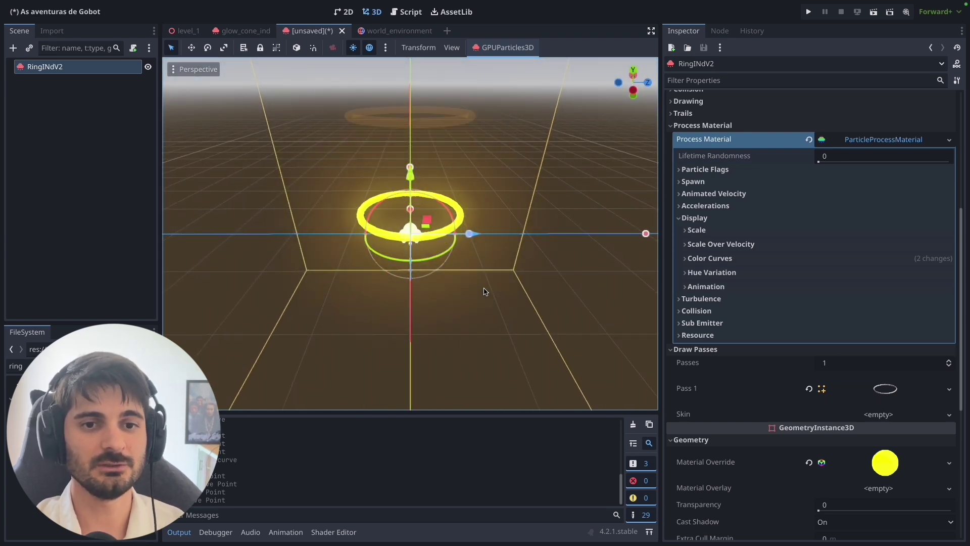
Cancel saving the particle scene and switch to the level_1 scene
key(ctrl+s)
click(394, 440)
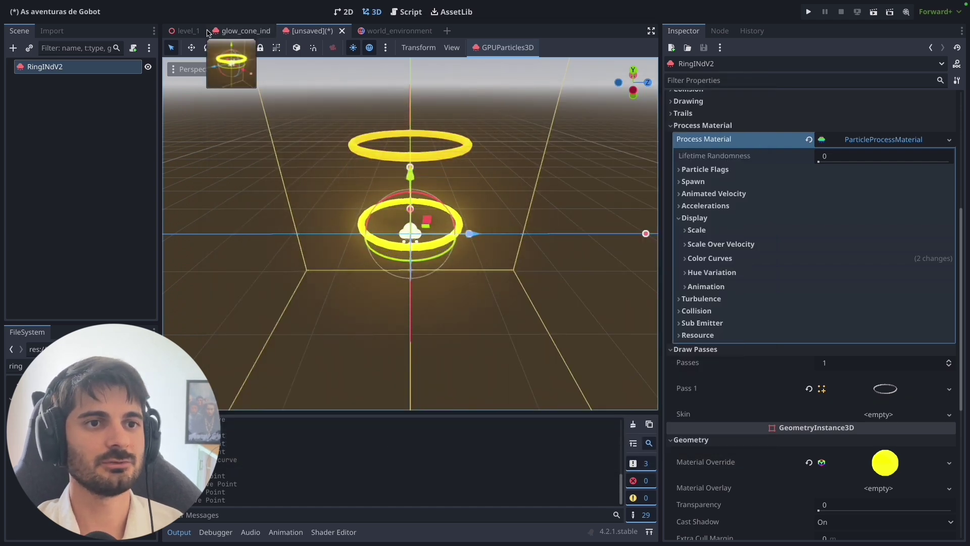
click(185, 31)
scroll(424, 273, up, 3)
scroll(428, 357, up, 3)
Zoom in on the ring, then inspect glow_cone_ind's AudioStreamPlayer3D (indicatorGlow.wav, SoundFx, -18 dB)
scroll(434, 358, up, 2)
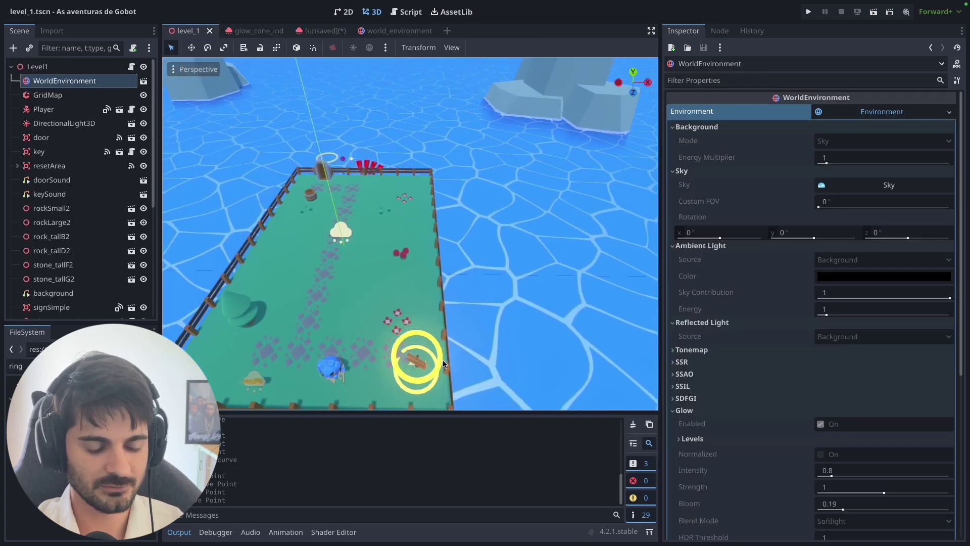
scroll(453, 288, up, 2)
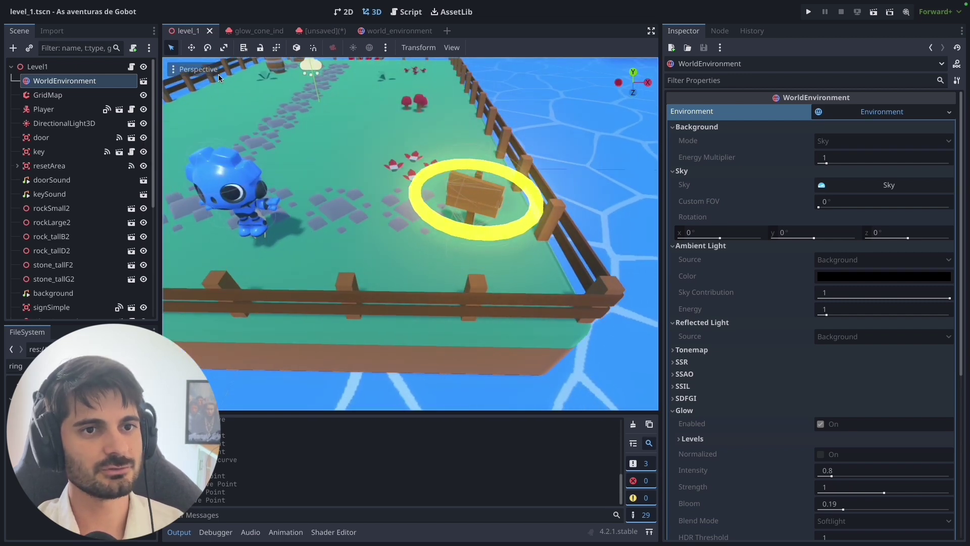
click(246, 31)
click(69, 82)
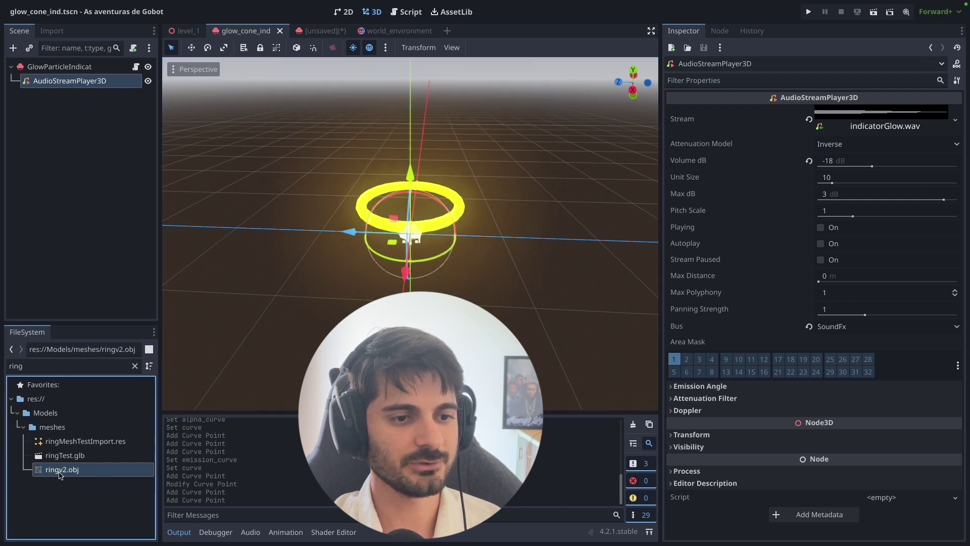
Select the ringv2.obj mesh file in the FileSystem dock
click(59, 475)
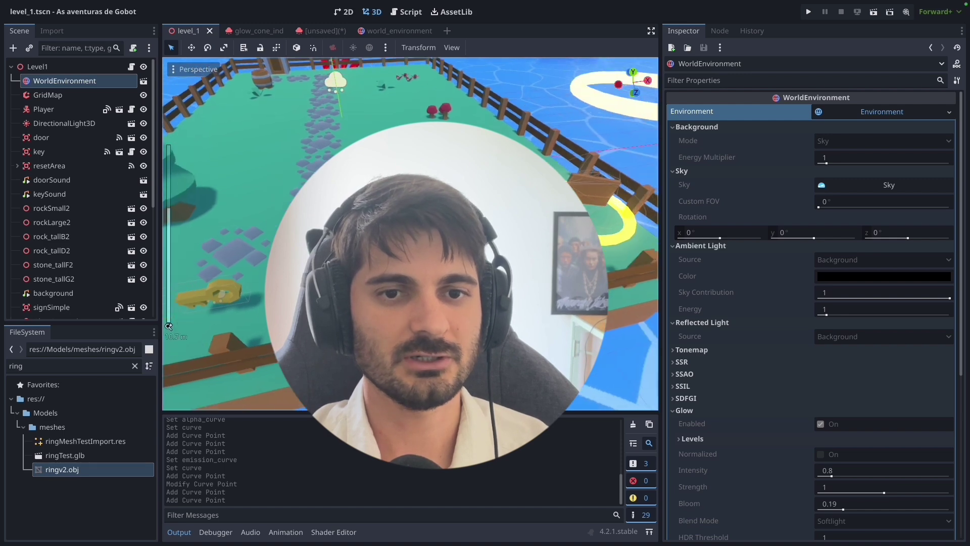
Orbit around the glowing ring in level_1, then return to the unsaved RingINdV2 scene
middle_drag(412, 112, 399, 122)
scroll(400, 121, up, 2)
click(313, 31)
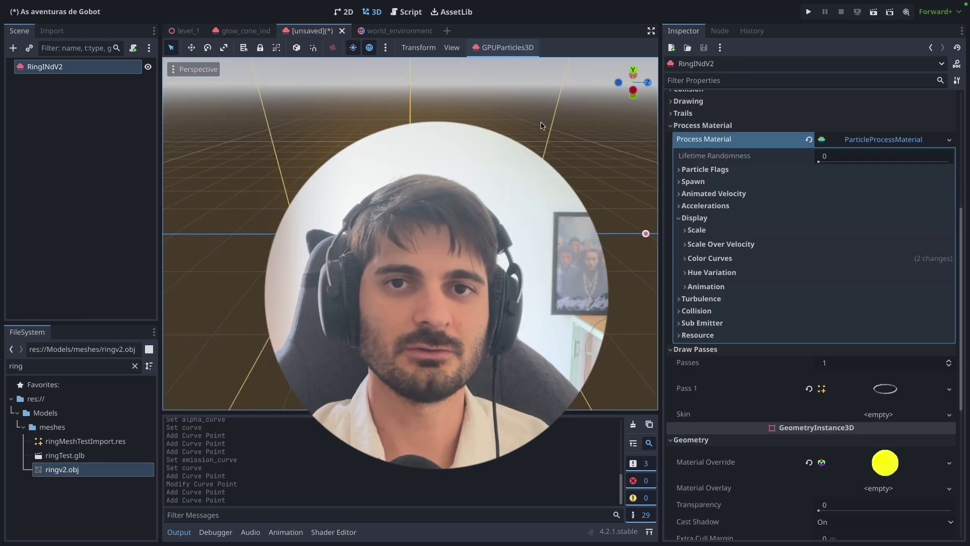